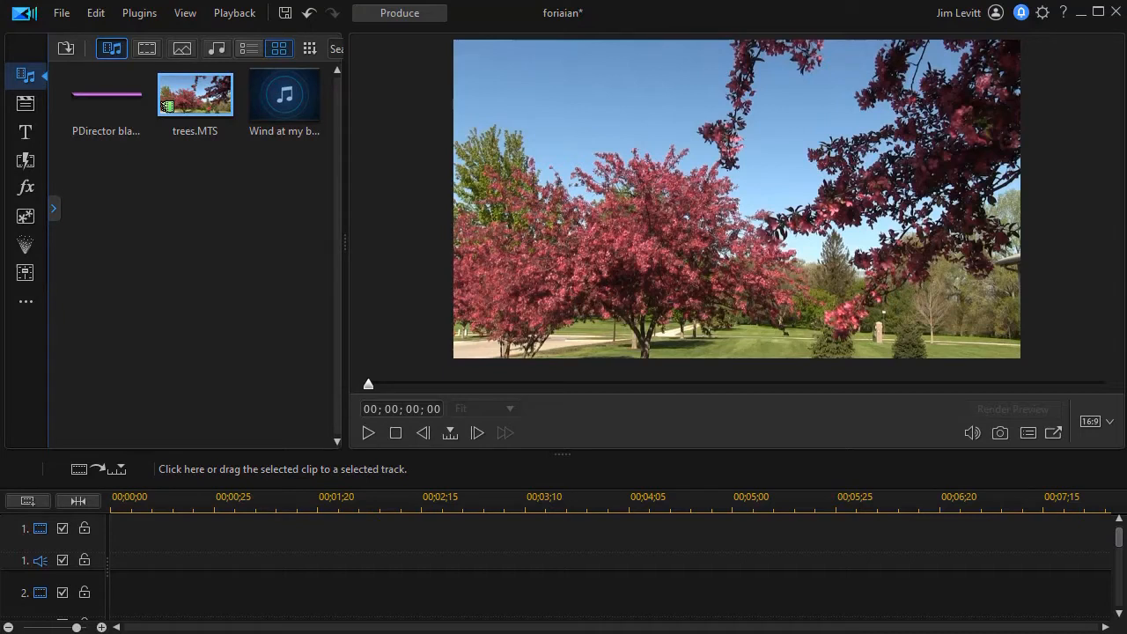
- Place trees.MTS on video track 1 and the PDirector blank bar image on video track 2, both starting at 00;00;00
{"action": "left_click_drag", "start_coordinate": [190, 90], "coordinate": [115, 537]}
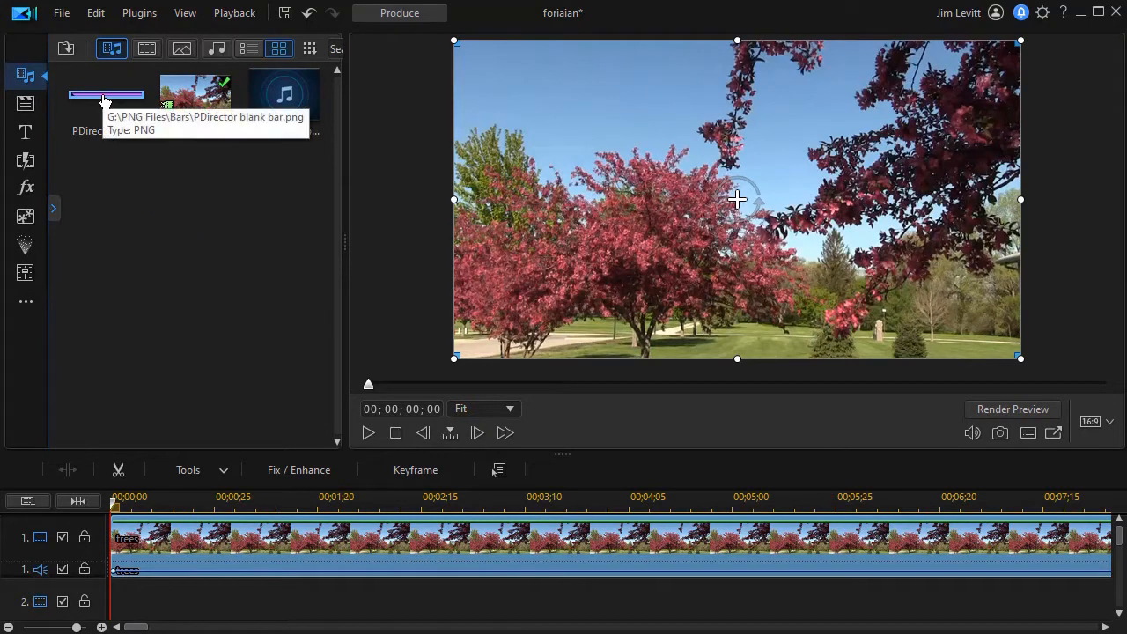
{"action": "left_click_drag", "start_coordinate": [103, 99], "coordinate": [120, 569]}
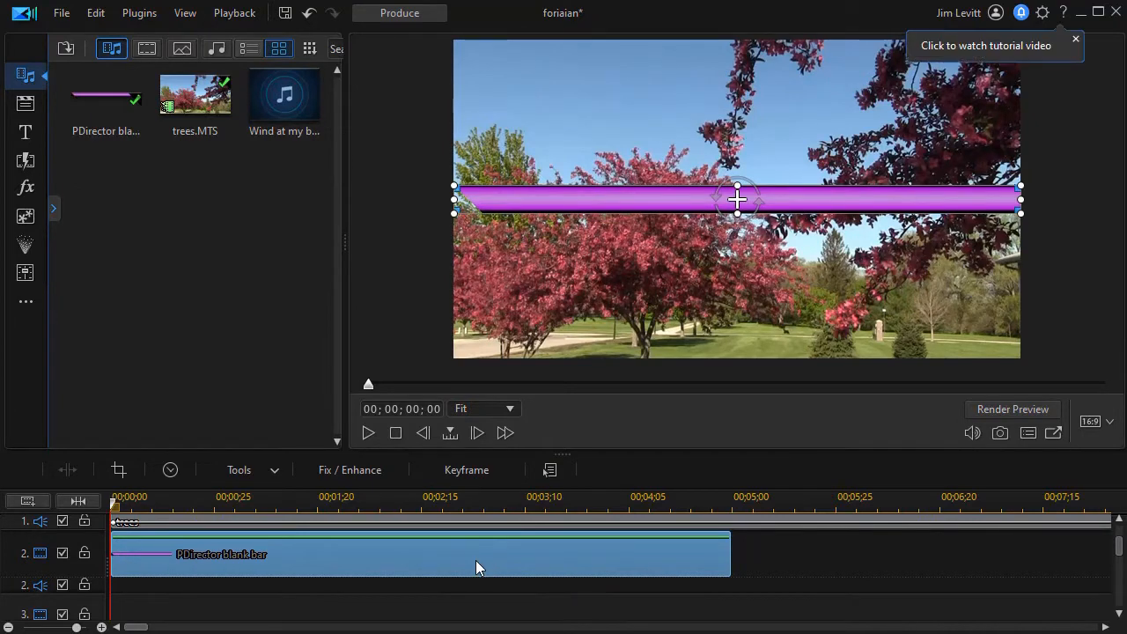
- Open the bar clip in the PiP Designer, move it off the frame's right edge to X 1.500, Y 0.831, and add a starting position keyframe
{"action": "double_click", "coordinate": [476, 561]}
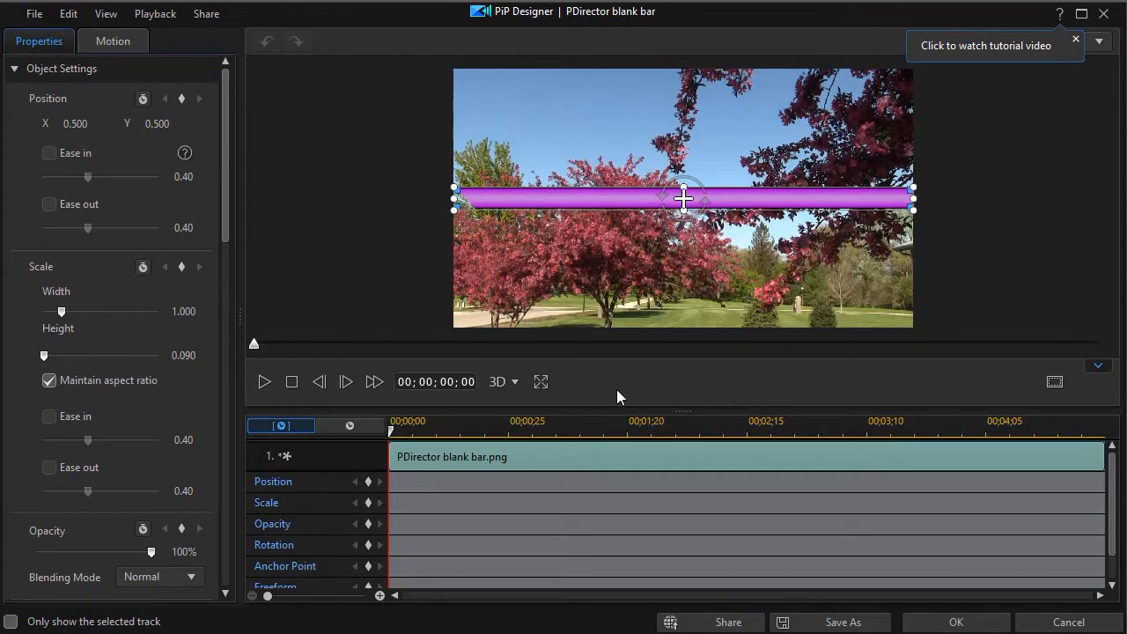
{"action": "left_click", "coordinate": [1099, 368]}
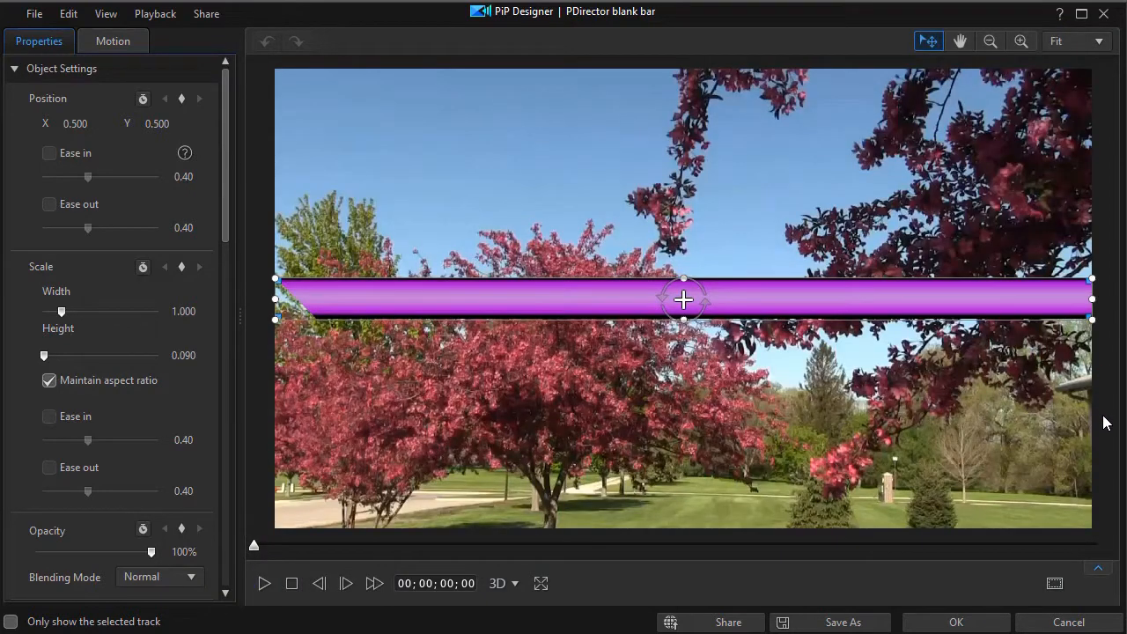
{"action": "left_click", "coordinate": [1101, 570]}
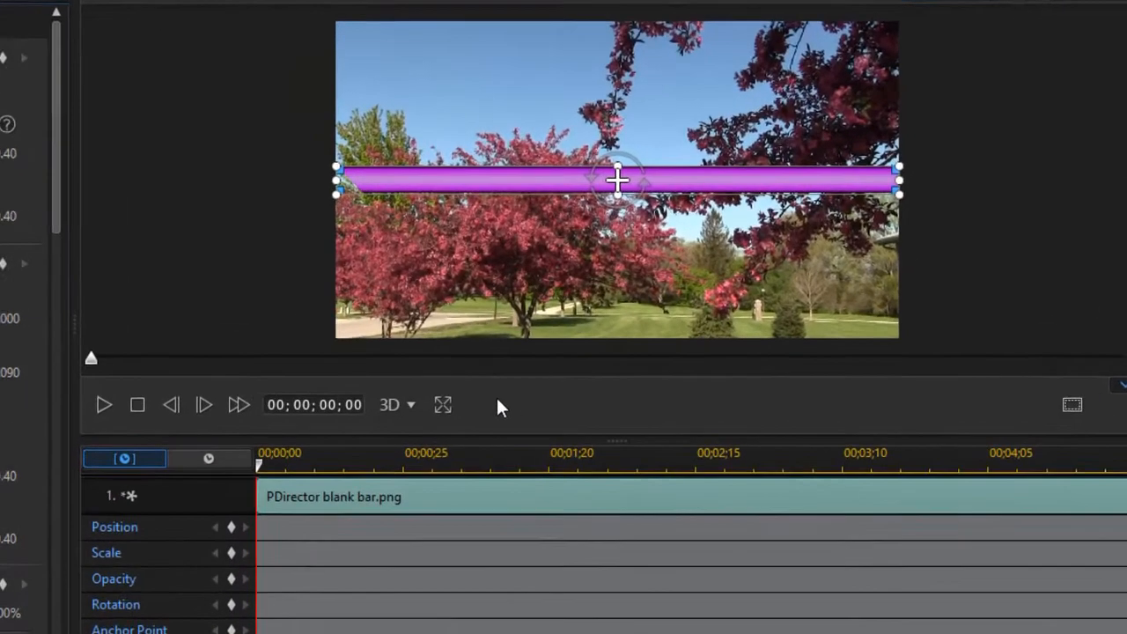
{"action": "left_click_drag", "start_coordinate": [617, 439], "coordinate": [616, 533]}
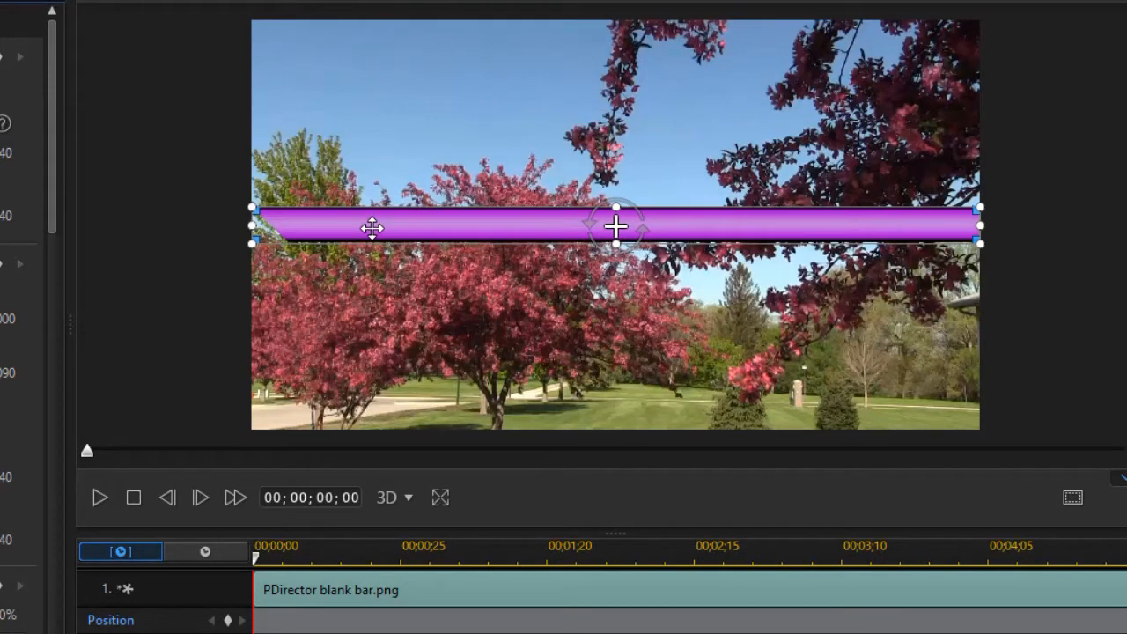
{"action": "left_click_drag", "start_coordinate": [372, 228], "coordinate": [1108, 363]}
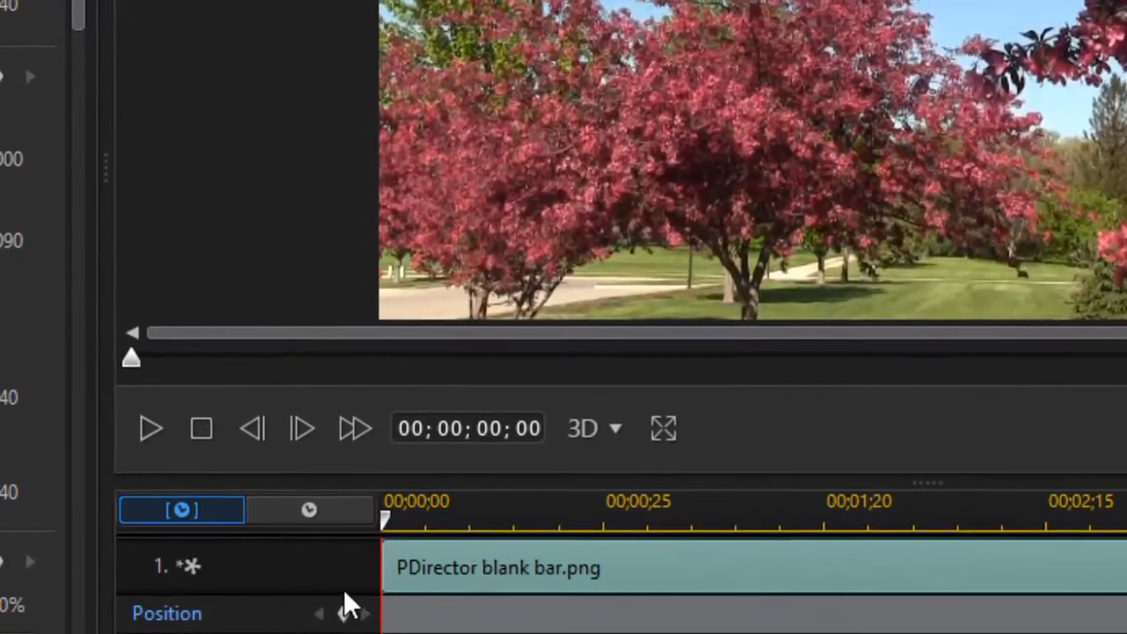
{"action": "left_click", "coordinate": [344, 612]}
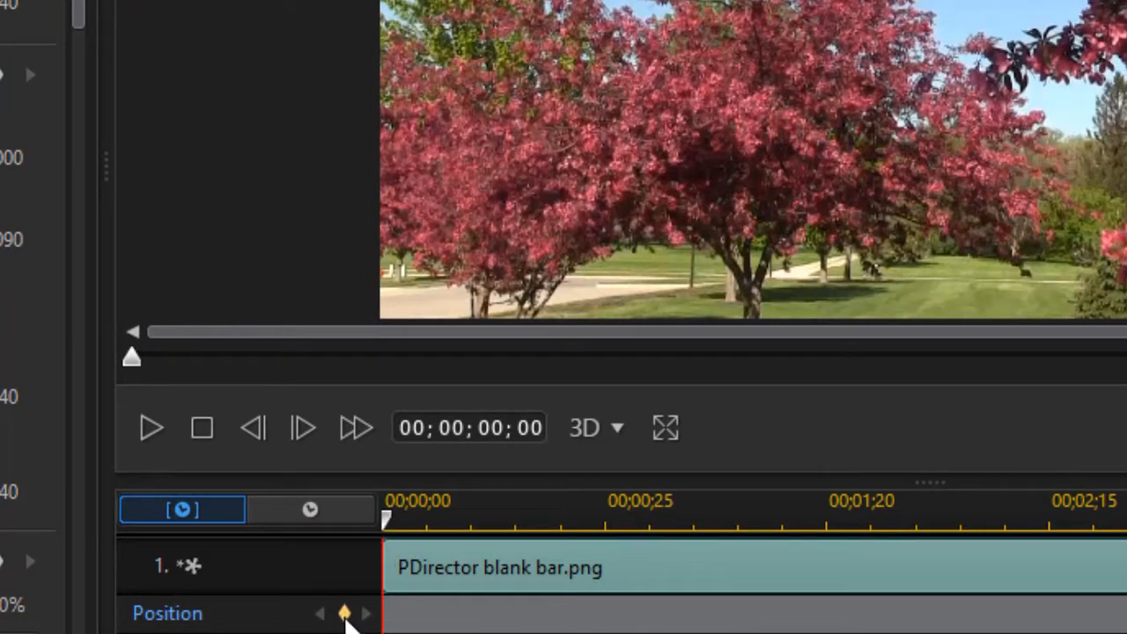
{"action": "left_click", "coordinate": [344, 614]}
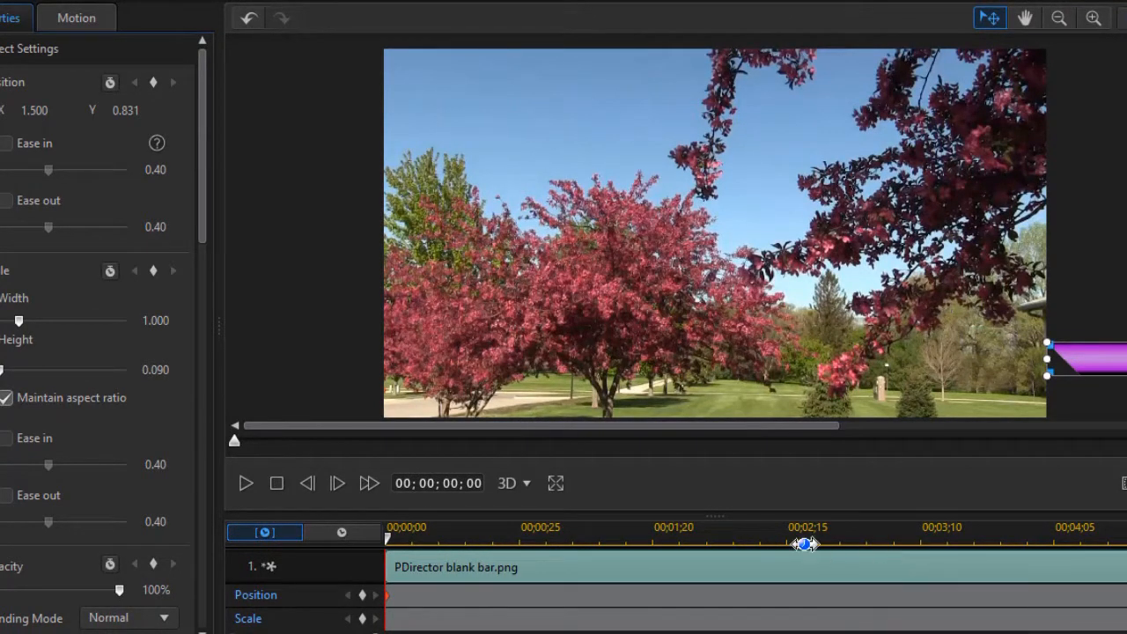
- At 00;00;03;00, move the bar back across the full frame width to X 0.500, at about Y 0.807, creating a second position keyframe
{"action": "left_click", "coordinate": [925, 534]}
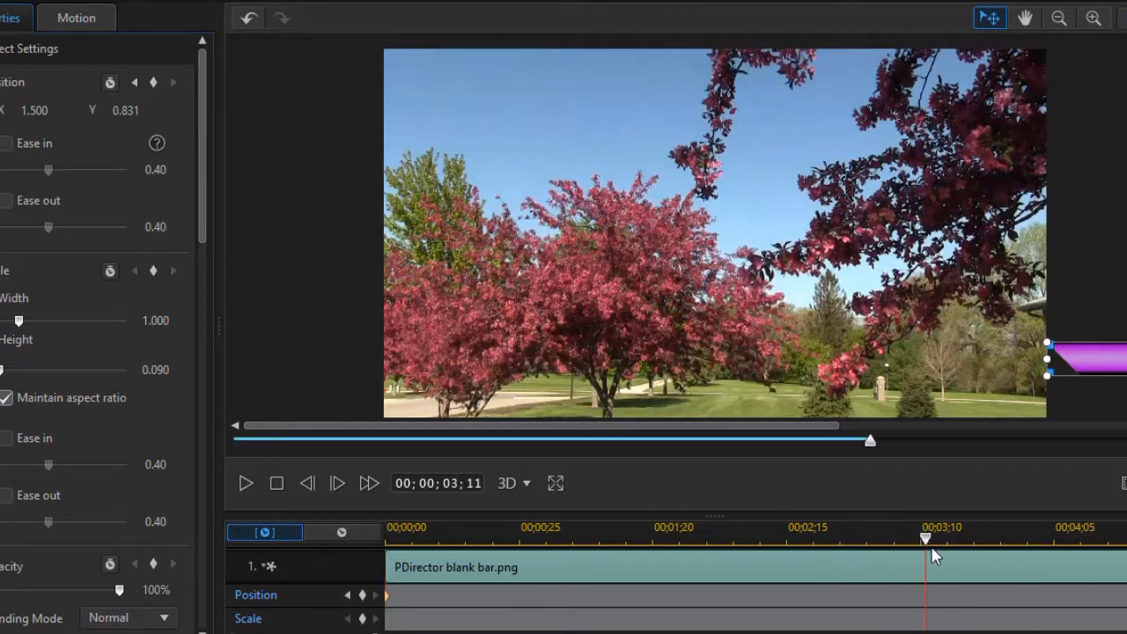
{"action": "left_click_drag", "start_coordinate": [925, 536], "coordinate": [867, 538]}
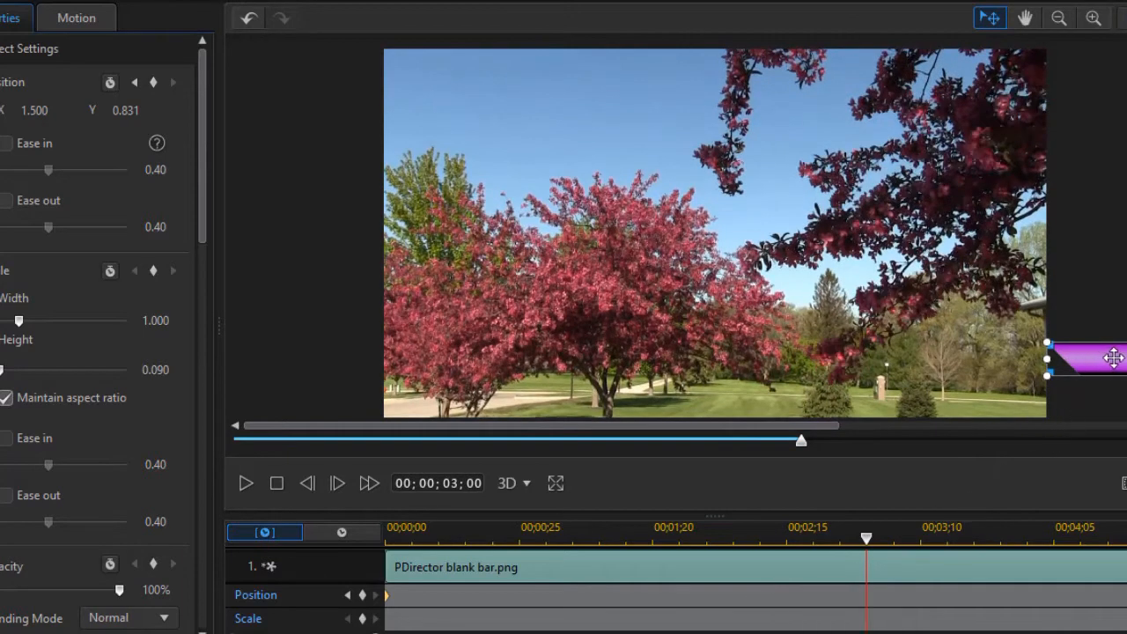
{"action": "left_click_drag", "start_coordinate": [1119, 356], "coordinate": [460, 348]}
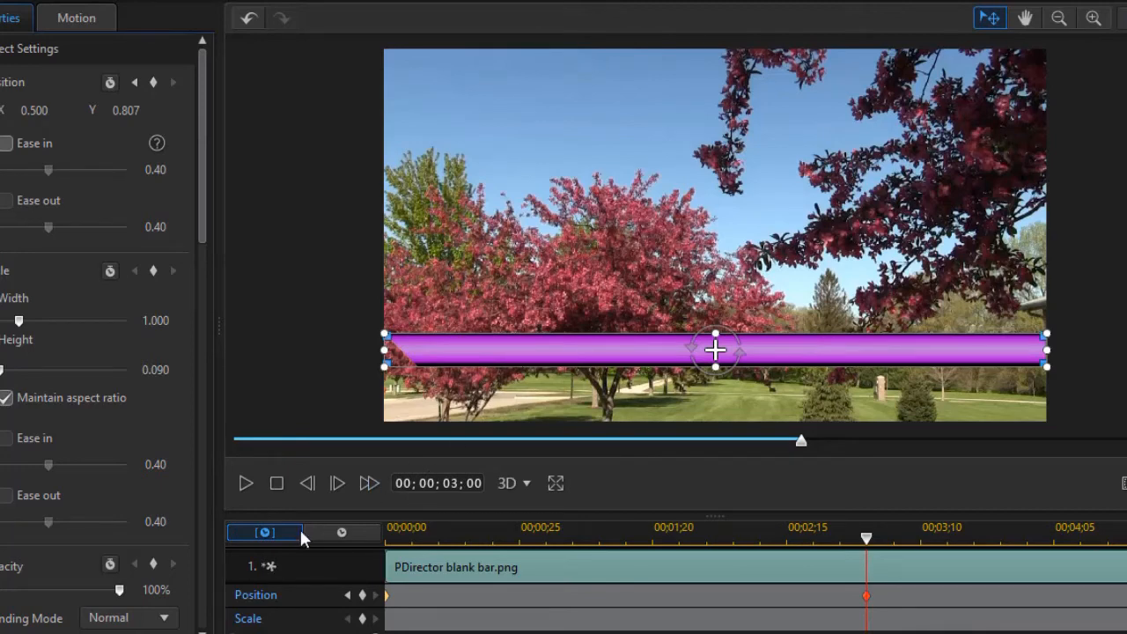
- Check the first position keyframe and set the Y position of the three-second keyframe to 0.831 to match it
{"action": "left_click", "coordinate": [348, 597]}
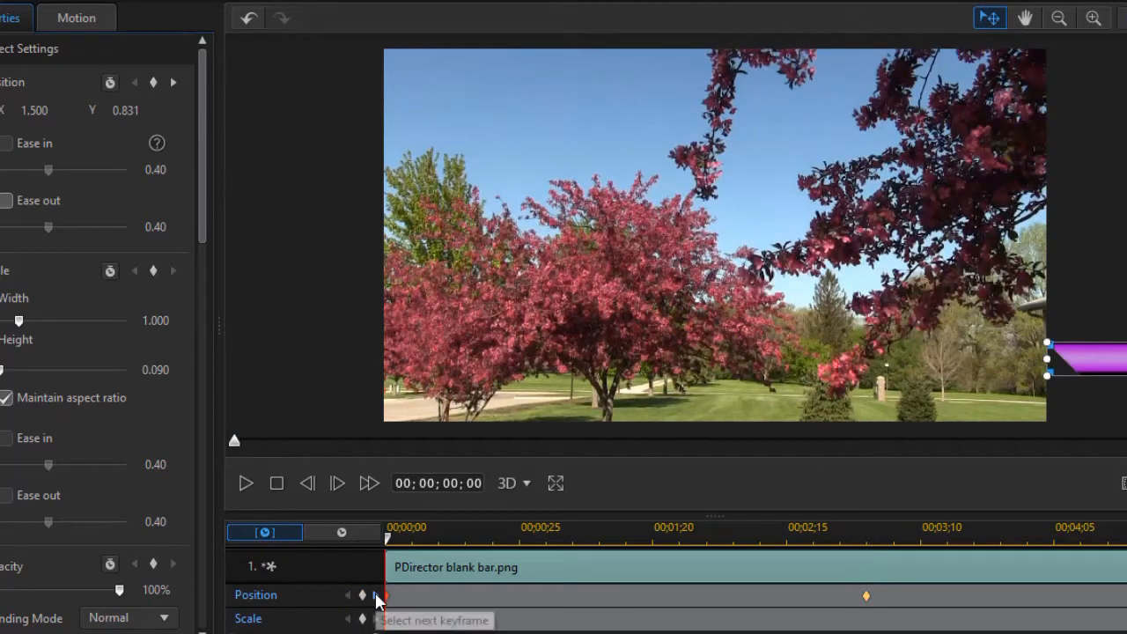
{"action": "left_click", "coordinate": [377, 599]}
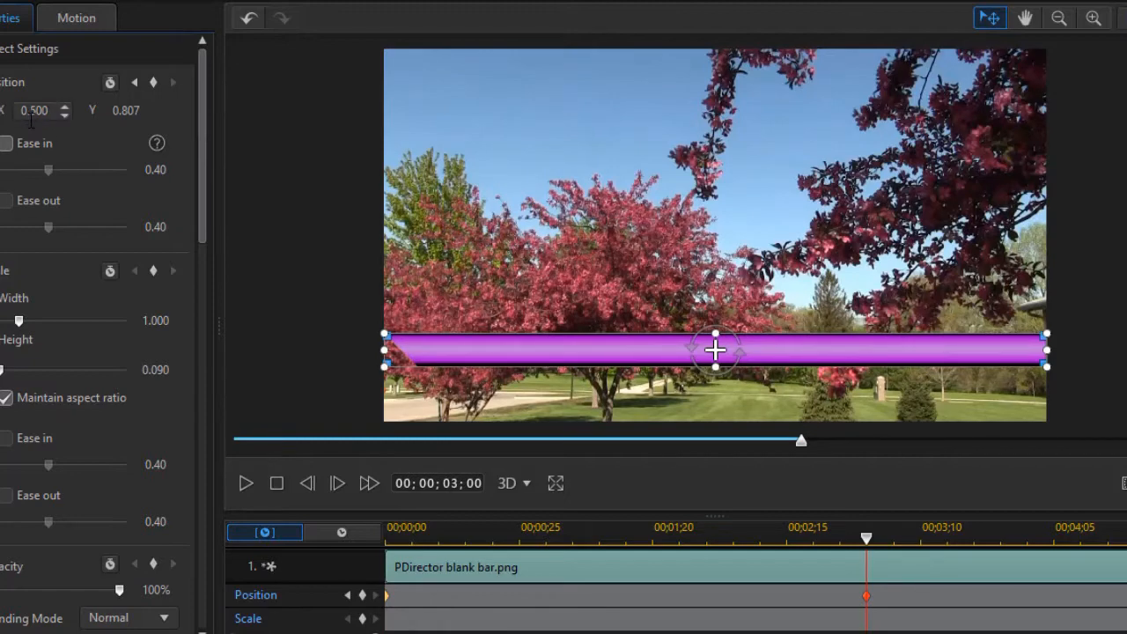
{"action": "left_click_drag", "start_coordinate": [127, 111], "coordinate": [141, 111]}
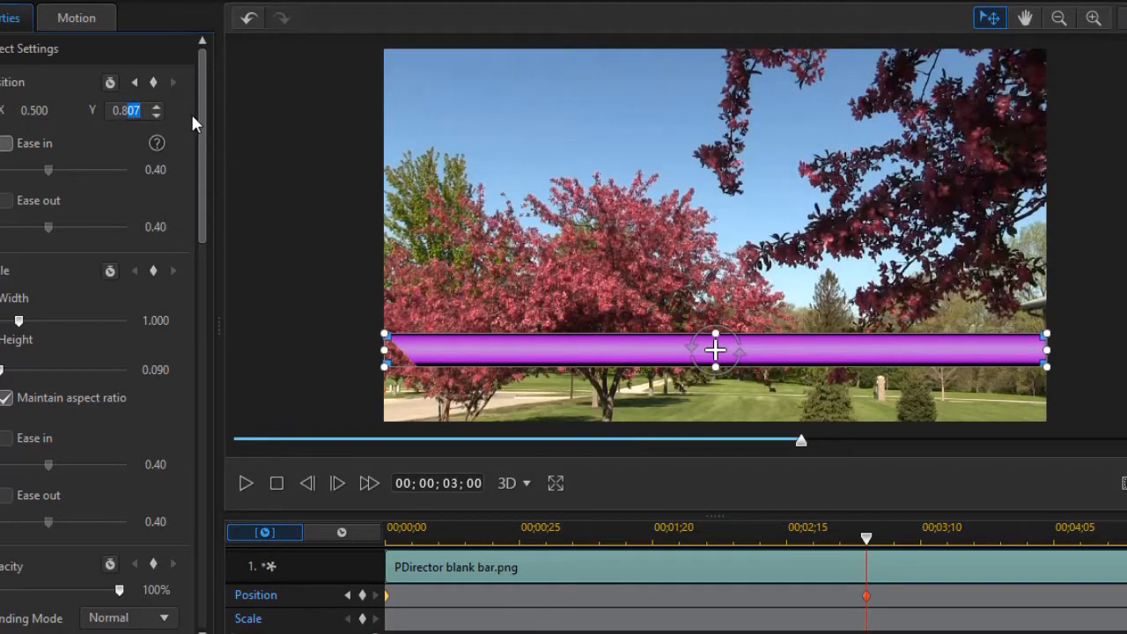
{"action": "type", "text": "31"}
- Play the bar's slide-in animation from the beginning to check its motion, and pause the preview once the bar has settled
{"action": "left_click", "coordinate": [280, 488]}
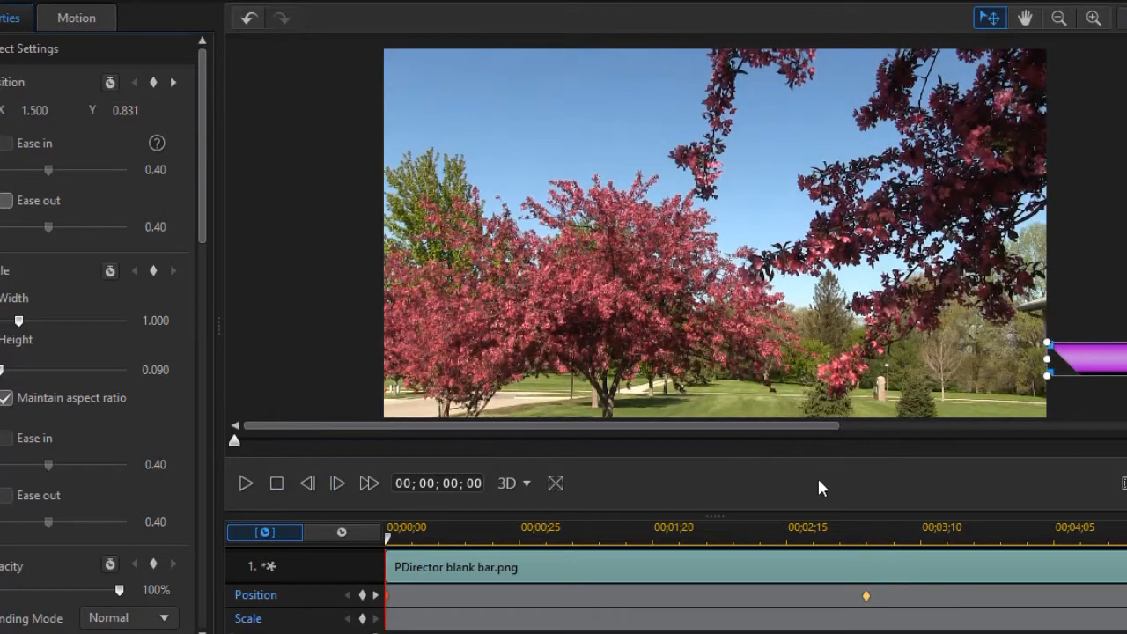
{"action": "left_click", "coordinate": [245, 486]}
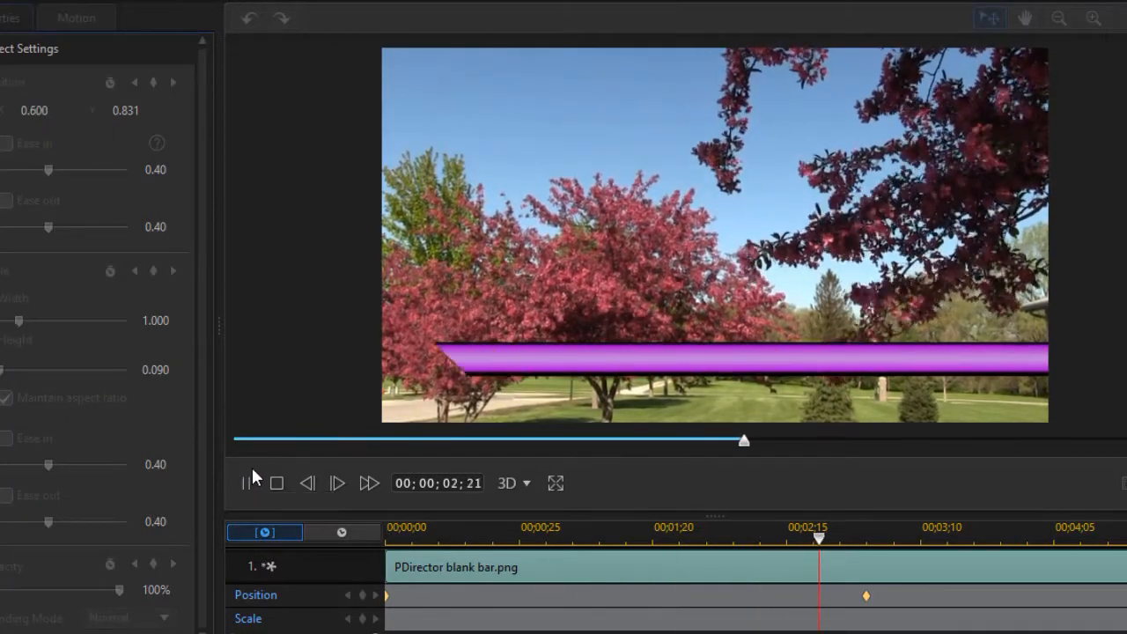
{"action": "left_click", "coordinate": [247, 475]}
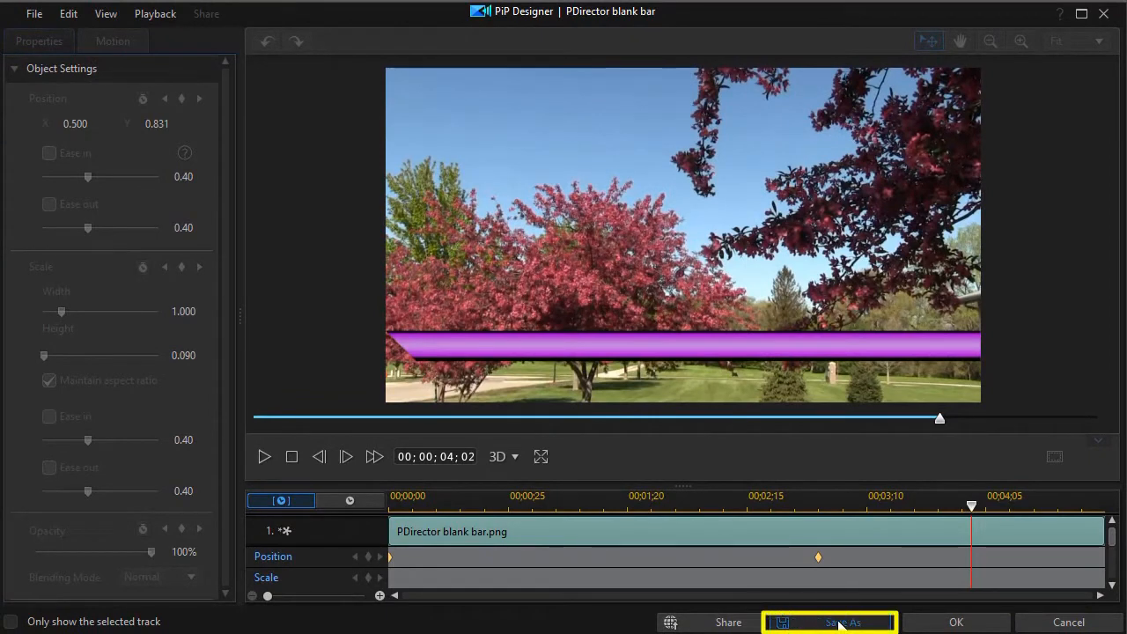
- Save the animated bar as a custom template named "my pink bar" and apply the changes to the timeline clip
{"action": "left_click", "coordinate": [838, 624]}
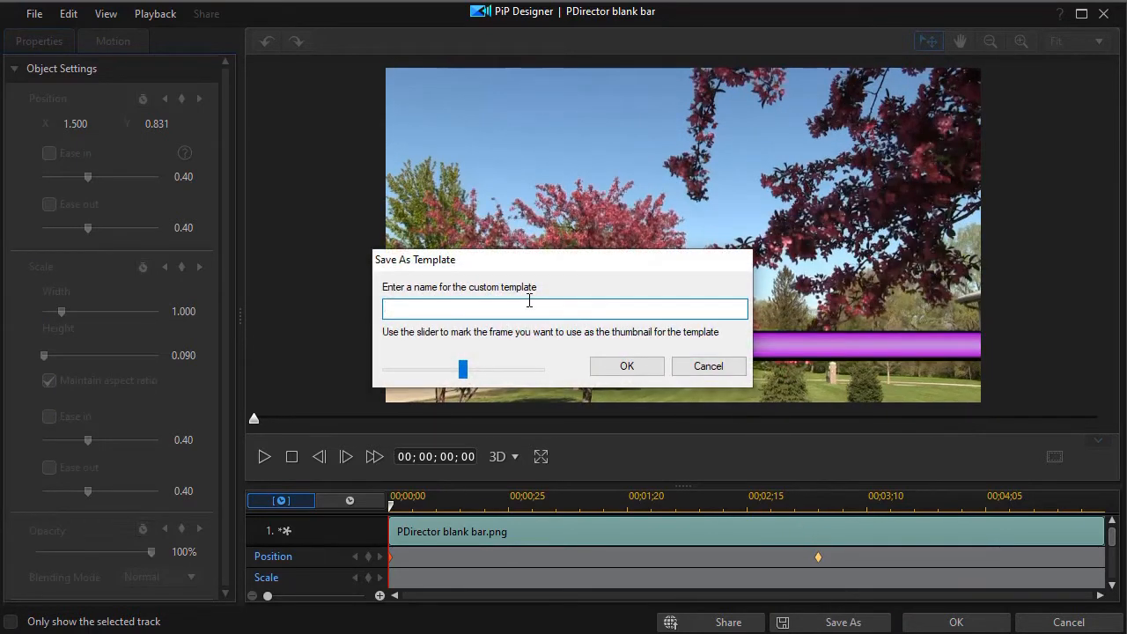
{"action": "type", "text": "my pink bar"}
{"action": "left_click", "coordinate": [654, 368]}
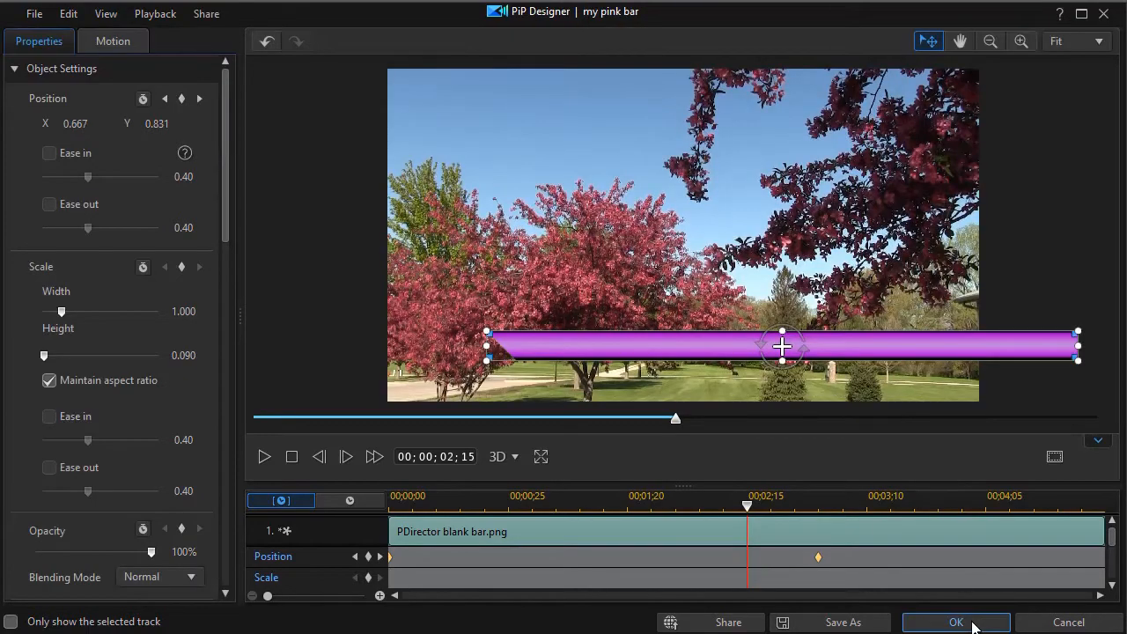
{"action": "left_click", "coordinate": [974, 625]}
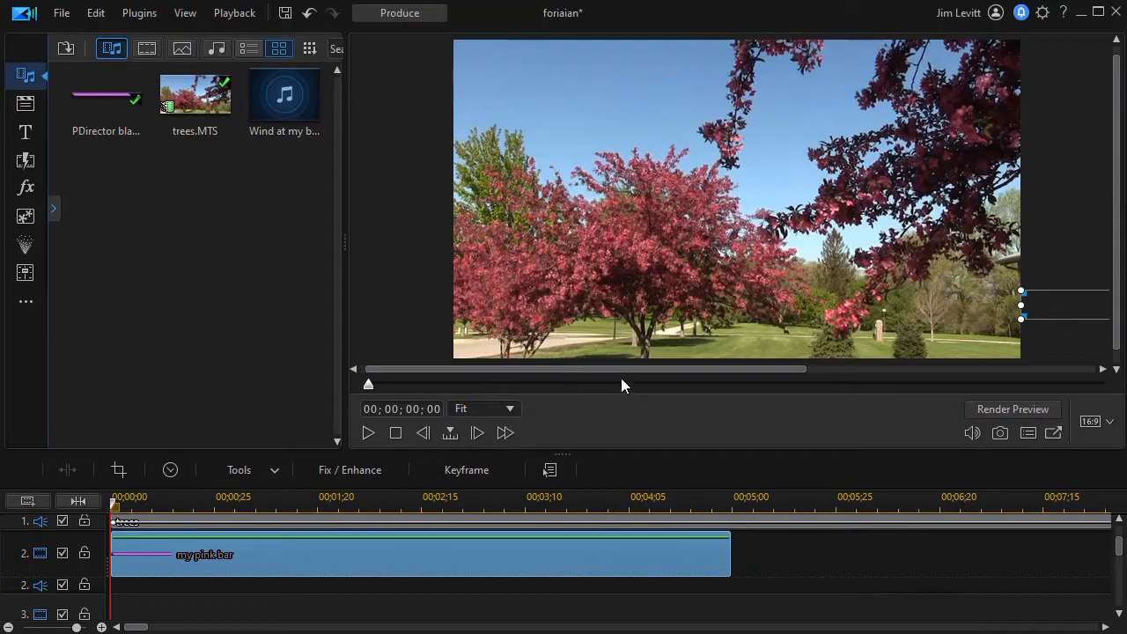
- Add a Default title at the start of video track 3 and replace its text with "Ray's Tree Service"
{"action": "key", "text": "F7"}
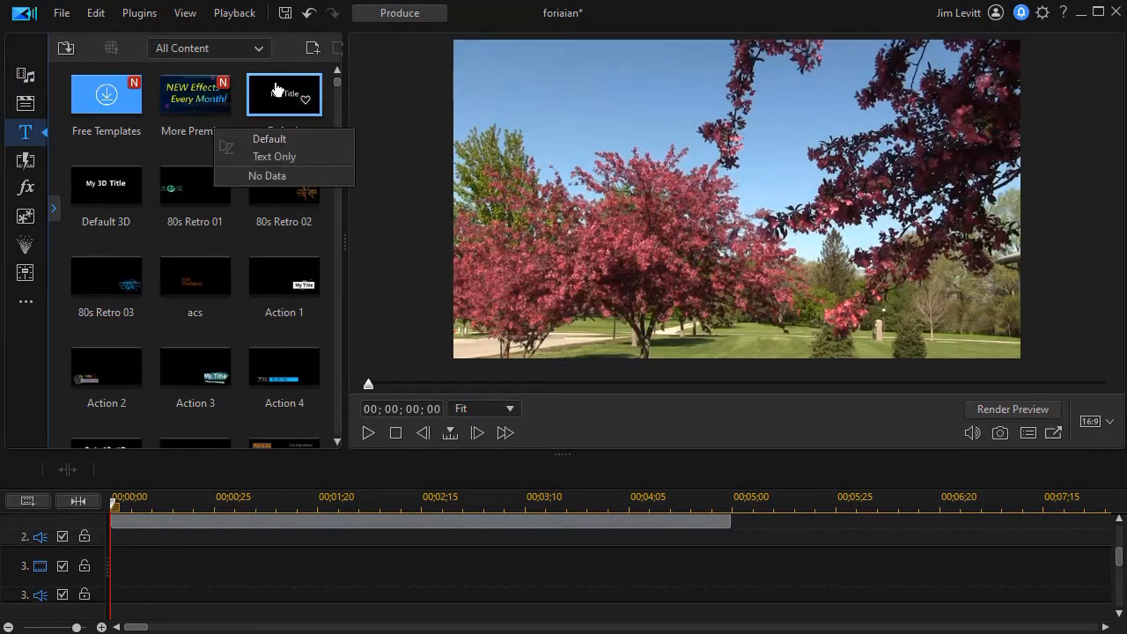
{"action": "left_click_drag", "start_coordinate": [279, 100], "coordinate": [97, 573]}
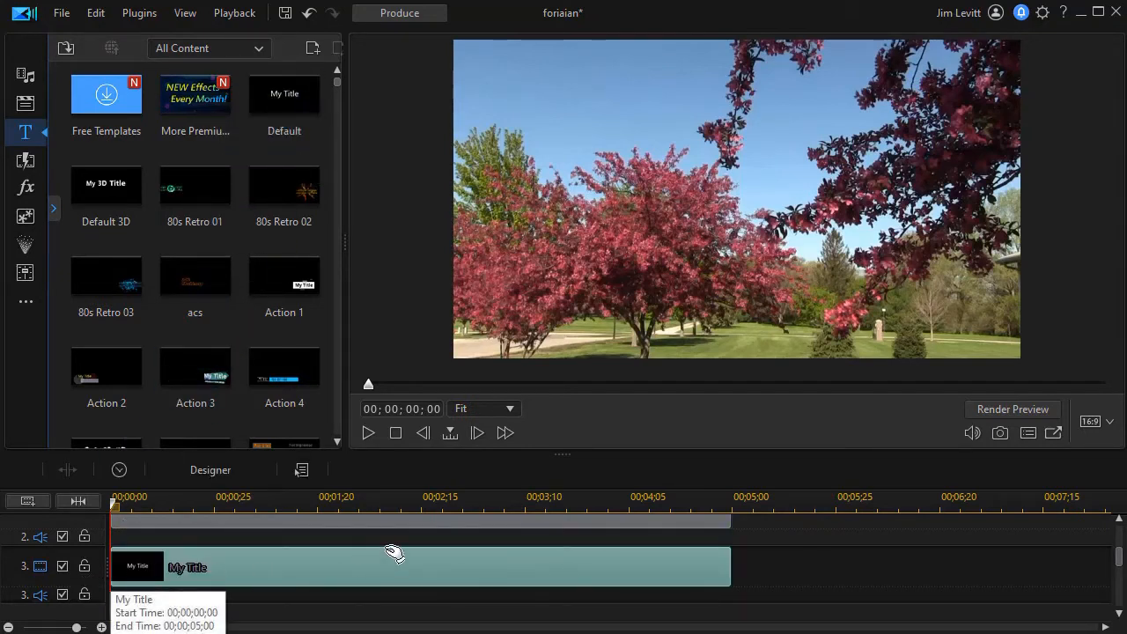
{"action": "left_click", "coordinate": [675, 208]}
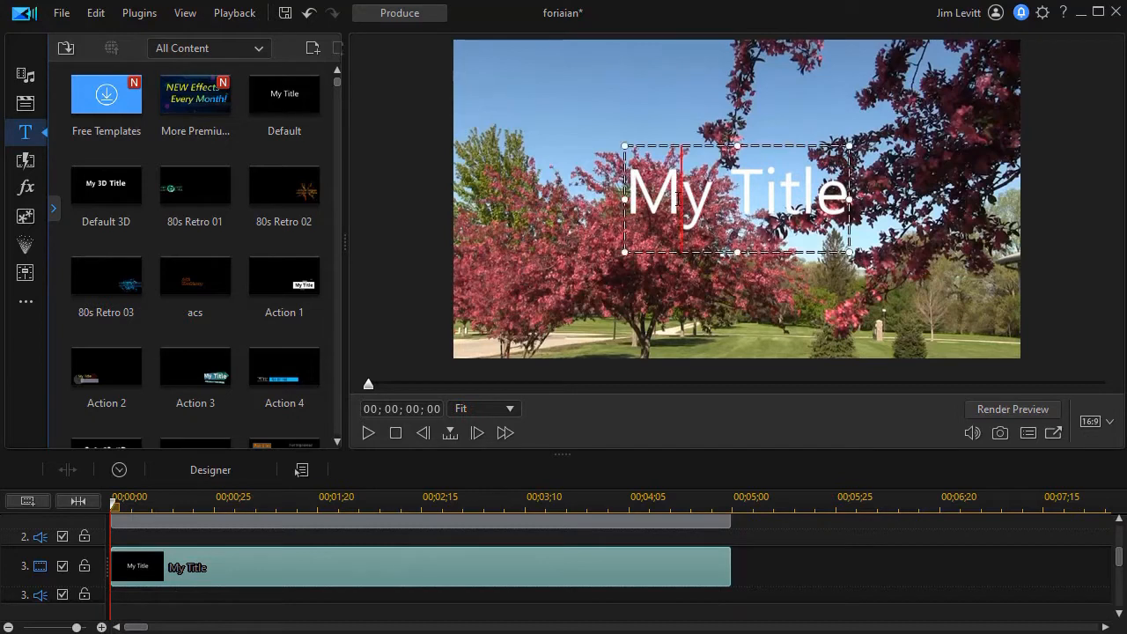
{"action": "left_click_drag", "start_coordinate": [633, 188], "coordinate": [832, 221]}
{"action": "type", "text": "R"}
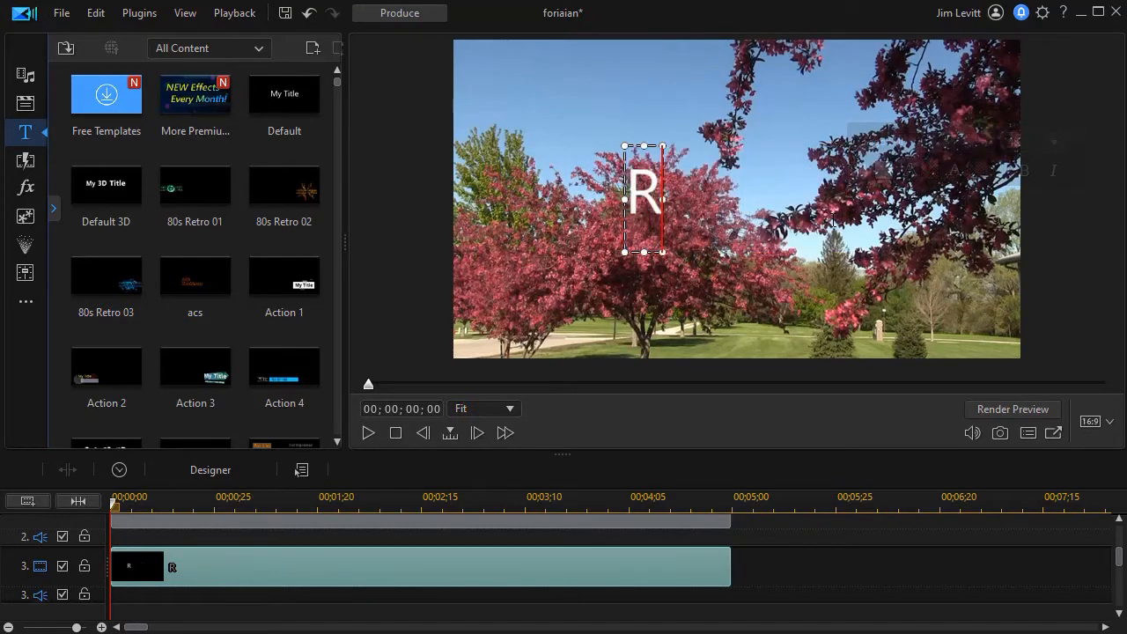
{"action": "type", "text": "ay's T"}
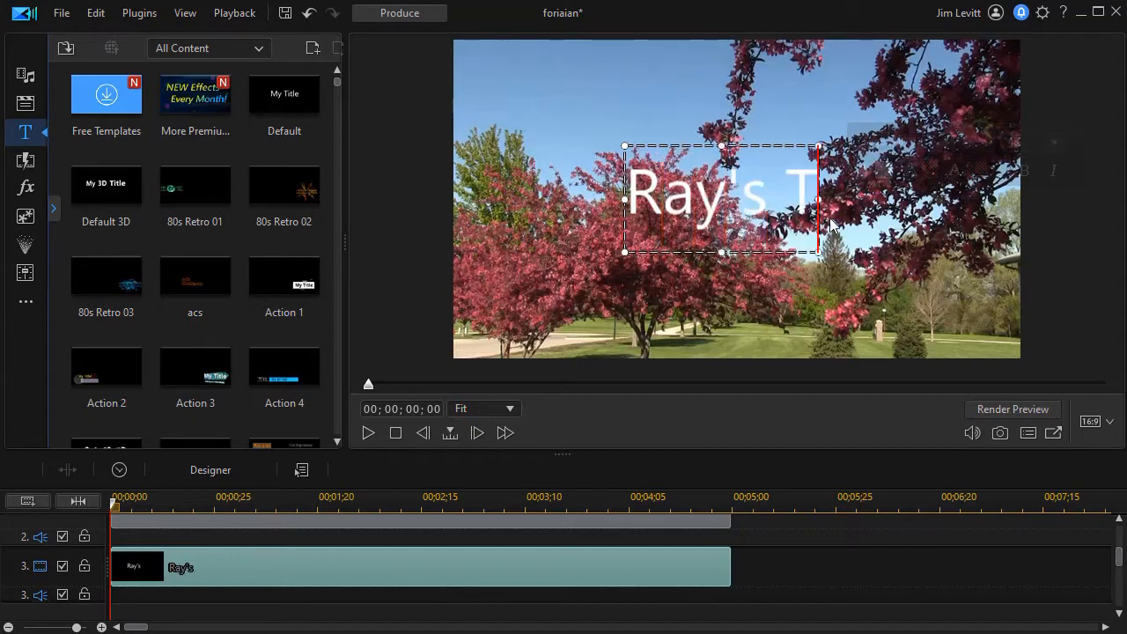
{"action": "type", "text": "ree Service"}
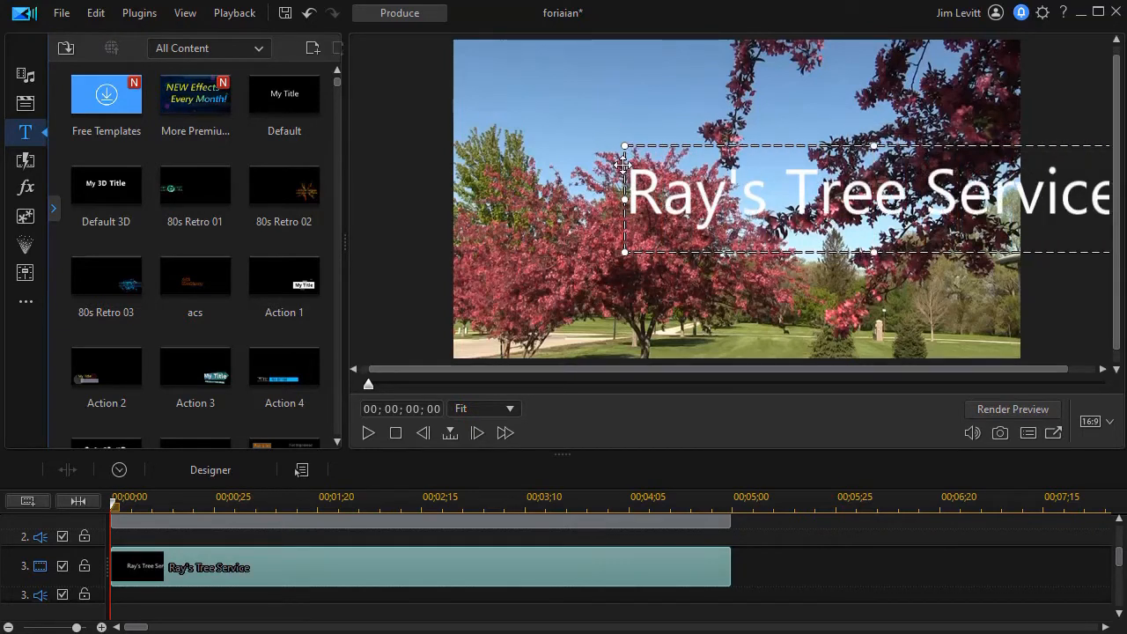
- Open the "Ray's Tree Service" title in the Title Designer, set its font size to 18 and make the text bold
{"action": "left_click", "coordinate": [573, 575]}
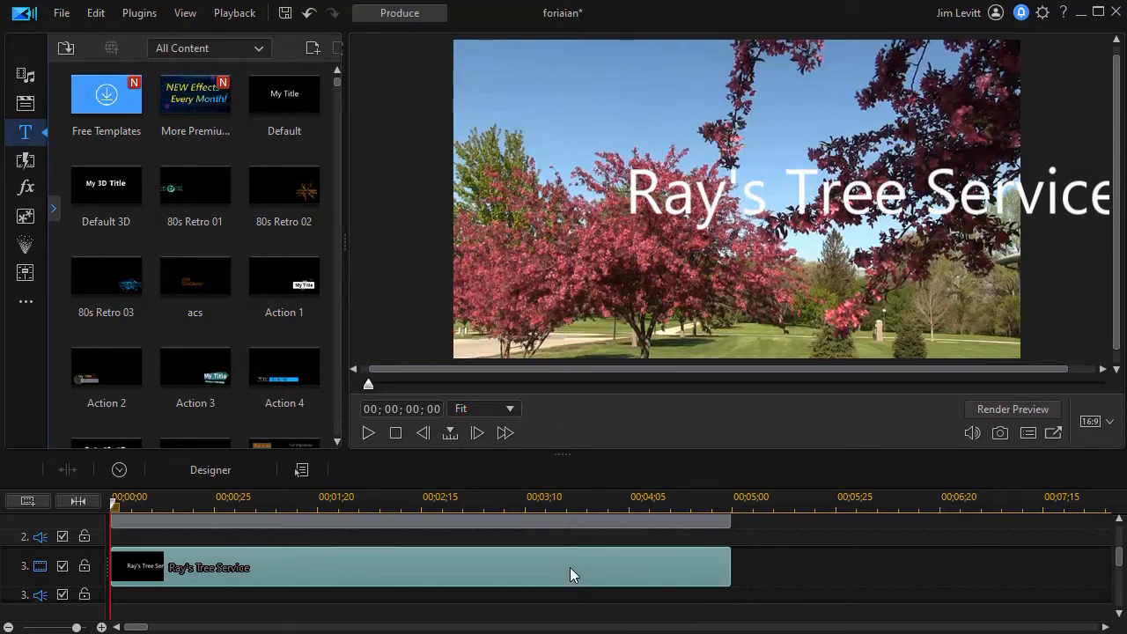
{"action": "double_click", "coordinate": [570, 568]}
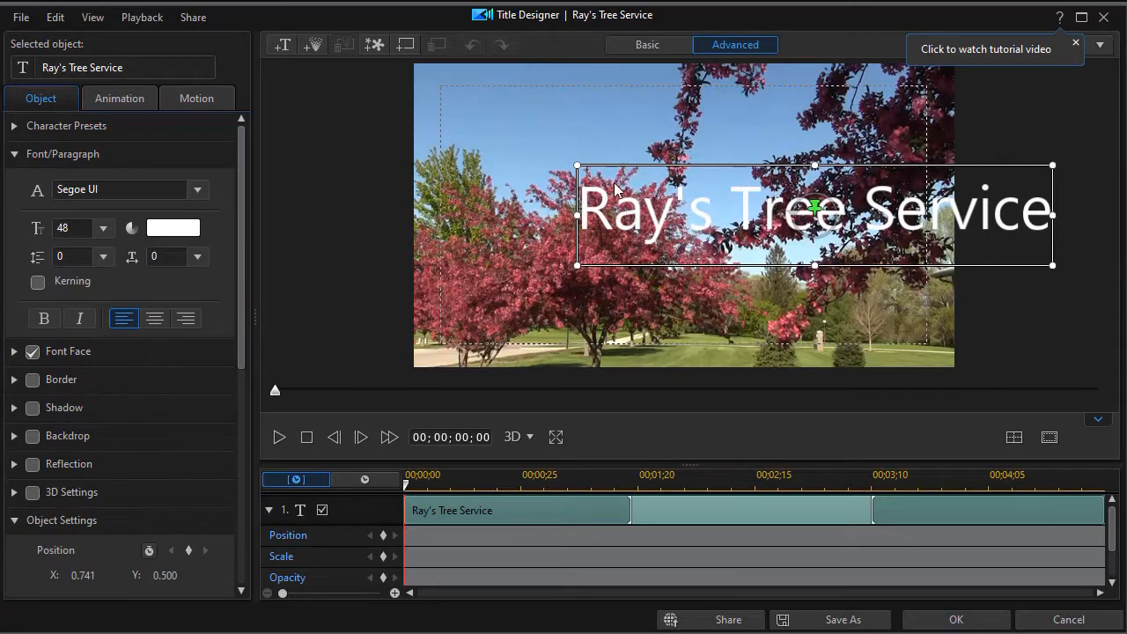
{"action": "left_click", "coordinate": [103, 228]}
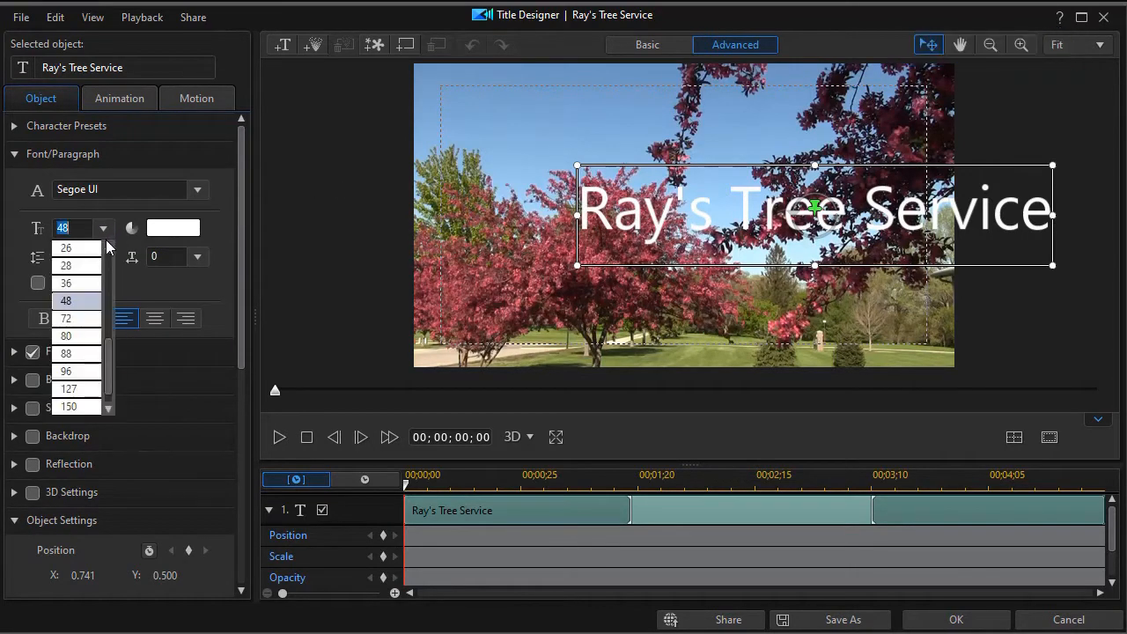
{"action": "left_click", "coordinate": [108, 248]}
{"action": "left_click", "coordinate": [107, 248]}
{"action": "left_click", "coordinate": [108, 248]}
{"action": "left_click", "coordinate": [108, 248]}
{"action": "left_click", "coordinate": [89, 248]}
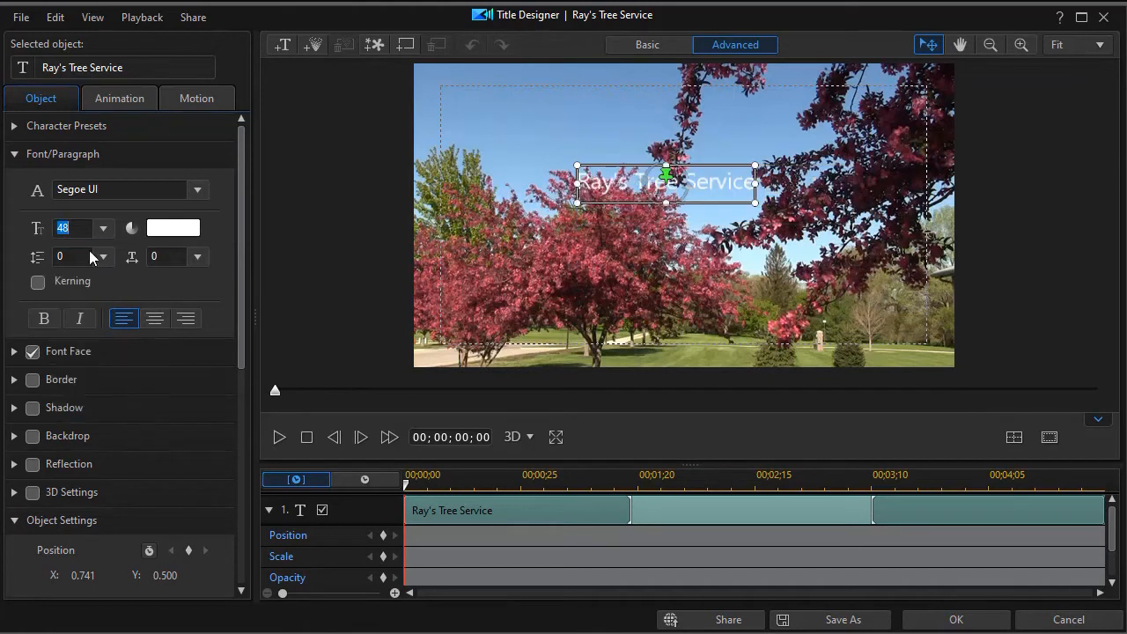
{"action": "left_click", "coordinate": [44, 318]}
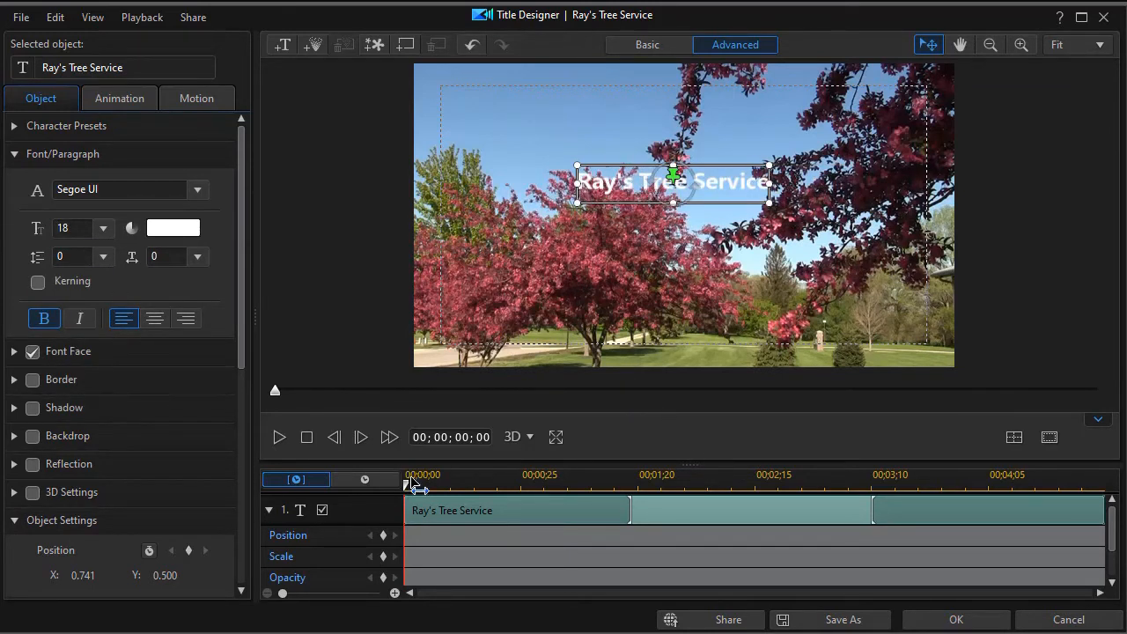
- At 00;00;02;23, move the title onto the purple bar at about X 0.416, Y 0.825 and shrink it slightly to fit the bar's height
{"action": "left_click_drag", "start_coordinate": [408, 490], "coordinate": [798, 509]}
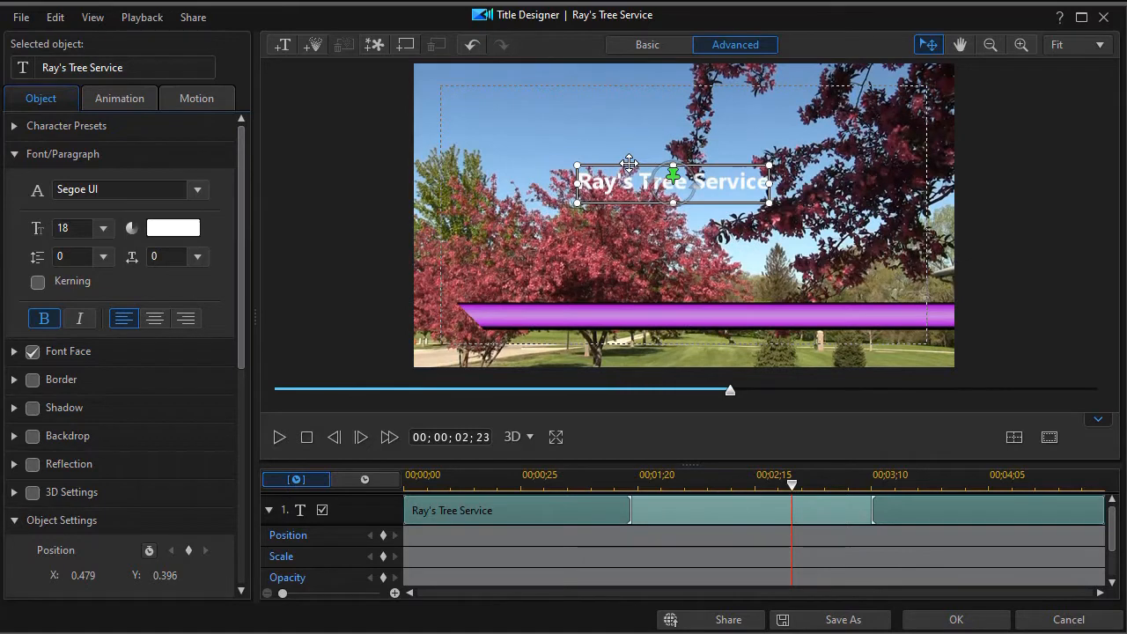
{"action": "left_click", "coordinate": [594, 293]}
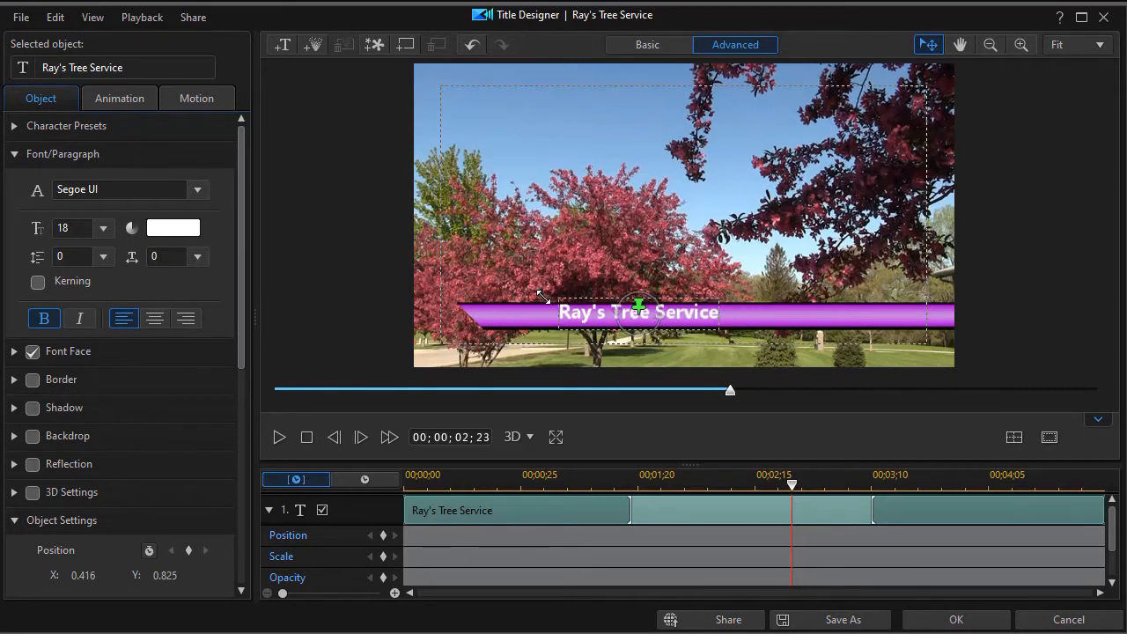
{"action": "left_click_drag", "start_coordinate": [548, 297], "coordinate": [551, 298]}
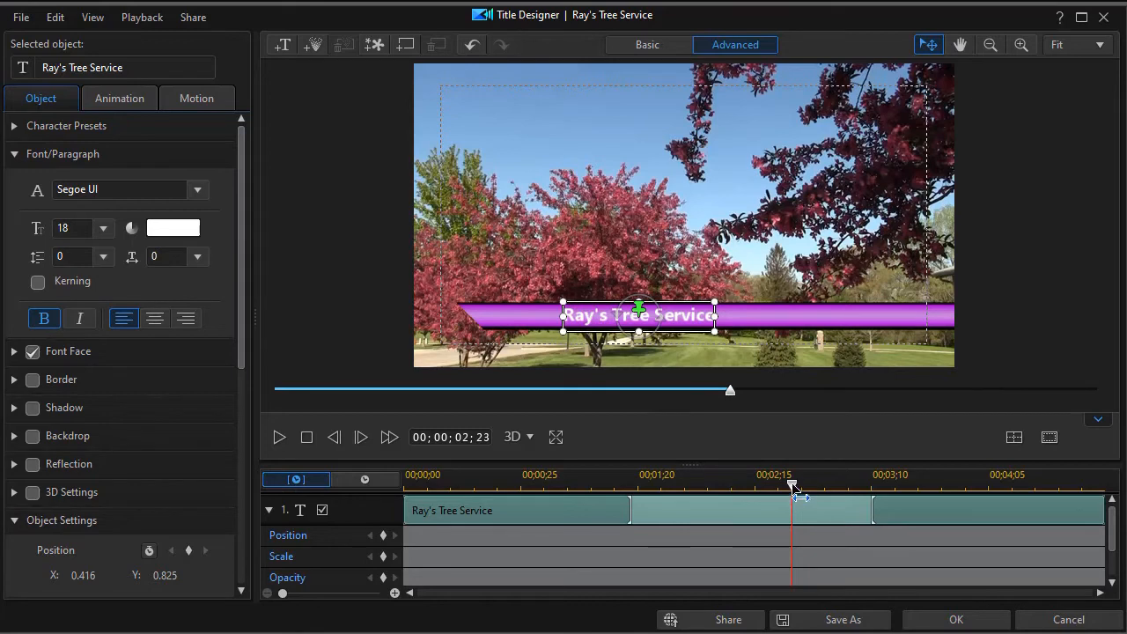
- At 00;00;00;00, move the title horizontally past the frame's right edge to about X 1.178, Y 0.834 and add a position keyframe
{"action": "left_click_drag", "start_coordinate": [792, 487], "coordinate": [388, 511]}
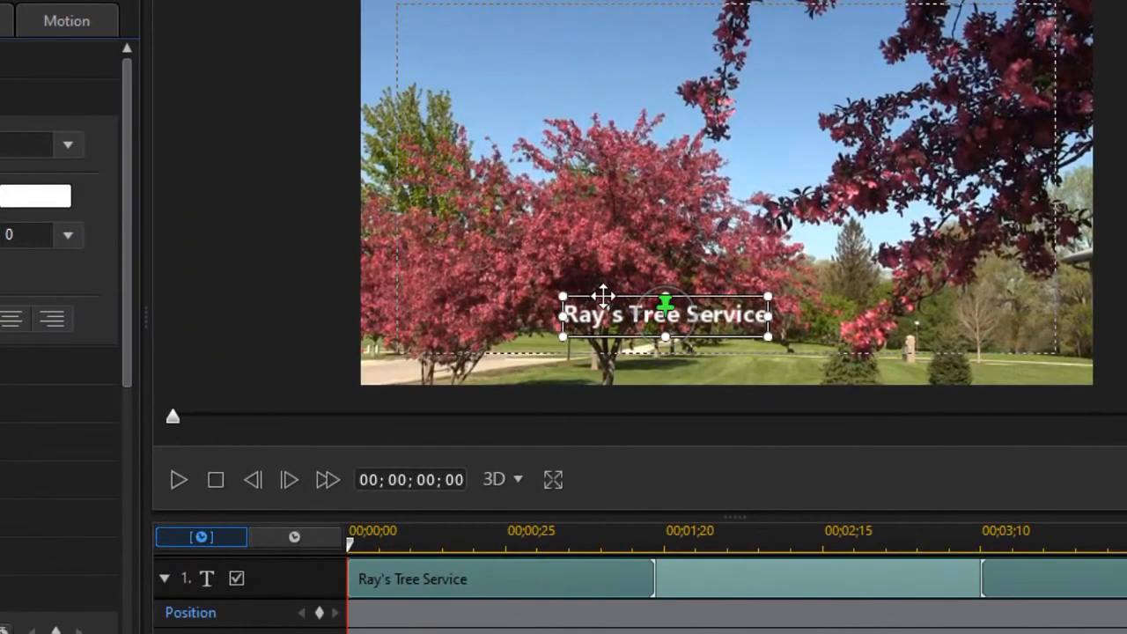
{"action": "key", "text": "Right"}
{"action": "key", "text": "Right"}
{"action": "key", "text": "Right"}
{"action": "key", "text": "Right"}
{"action": "key", "text": "Right"}
{"action": "key", "text": "Right"}
{"action": "key", "text": "Right"}
{"action": "key", "text": "Right"}
{"action": "key", "text": "Right"}
{"action": "key", "text": "Right"}
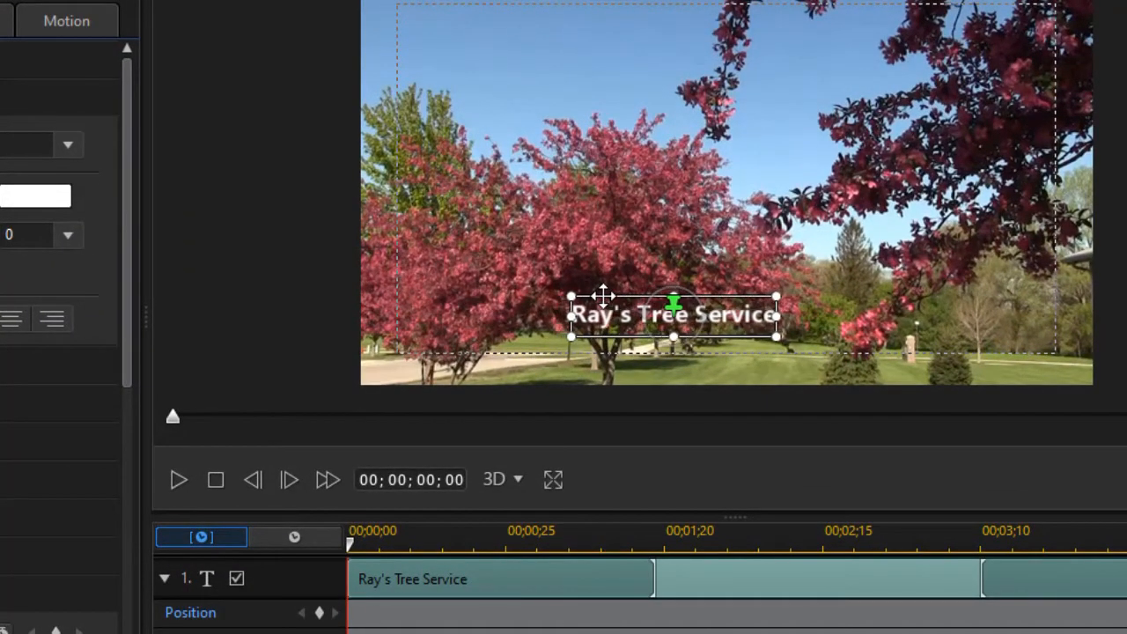
{"action": "key", "text": "Right"}
{"action": "key", "text": "Right"}
{"action": "key", "text": "Right"}
{"action": "key", "text": "Right"}
{"action": "key", "text": "Right"}
{"action": "key", "text": "Right"}
{"action": "key", "text": "Right"}
{"action": "key", "text": "Right"}
{"action": "key", "text": "Right"}
{"action": "key", "text": "Right"}
{"action": "key", "text": "Right"}
{"action": "key", "text": "Right"}
{"action": "key", "text": "Right"}
{"action": "key", "text": "Right"}
{"action": "key", "text": "Right"}
{"action": "key", "text": "Right"}
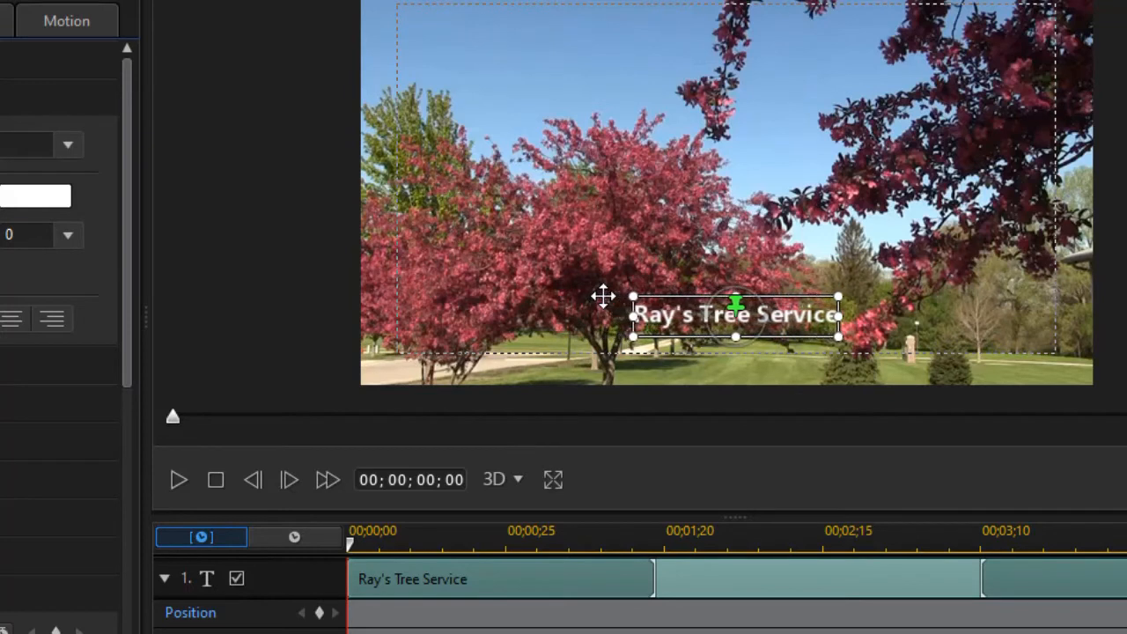
{"action": "key", "text": "Right"}
{"action": "key", "text": "Right"}
{"action": "key", "text": "Right"}
{"action": "key", "text": "Right"}
{"action": "key", "text": "Right"}
{"action": "key", "text": "Right"}
{"action": "key", "text": "Right"}
{"action": "key", "text": "Right"}
{"action": "key", "text": "Right"}
{"action": "key", "text": "Right"}
{"action": "key", "text": "Right"}
{"action": "key", "text": "Right"}
{"action": "key", "text": "Right"}
{"action": "key", "text": "Right"}
{"action": "key", "text": "Right"}
{"action": "key", "text": "Right"}
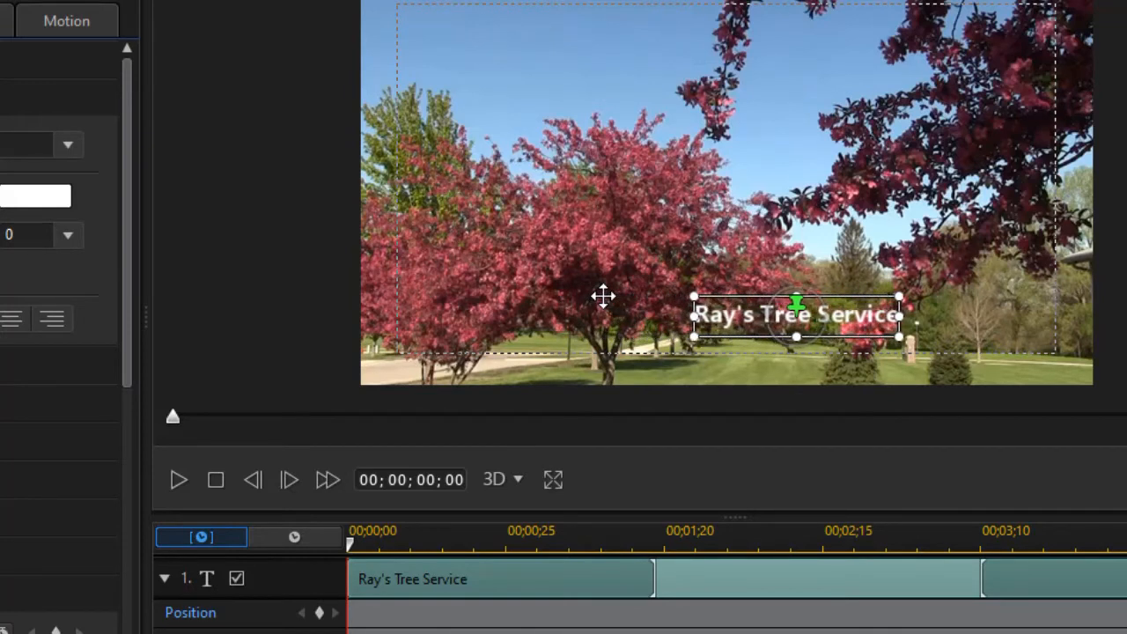
{"action": "key", "text": "Right"}
{"action": "key", "text": "Right"}
{"action": "key", "text": "Right"}
{"action": "key", "text": "Right"}
{"action": "key", "text": "Right"}
{"action": "key", "text": "Right"}
{"action": "key", "text": "Right"}
{"action": "key", "text": "Right"}
{"action": "key", "text": "Right"}
{"action": "key", "text": "Right"}
{"action": "key", "text": "Right"}
{"action": "key", "text": "Right"}
{"action": "key", "text": "Right"}
{"action": "key", "text": "Right"}
{"action": "key", "text": "Right"}
{"action": "key", "text": "Right"}
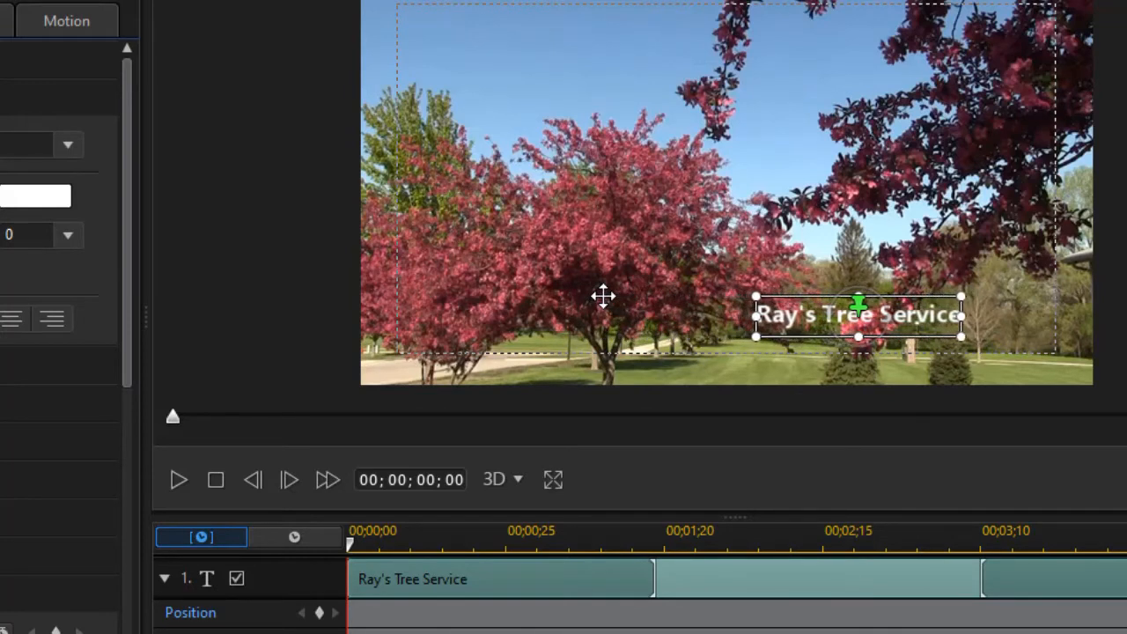
{"action": "key", "text": "Right"}
{"action": "key", "text": "Right"}
{"action": "key", "text": "Right"}
{"action": "key", "text": "Right"}
{"action": "key", "text": "Right"}
{"action": "key", "text": "Right"}
{"action": "key", "text": "Right"}
{"action": "key", "text": "Right"}
{"action": "key", "text": "Right"}
{"action": "key", "text": "Right"}
{"action": "key", "text": "Right"}
{"action": "key", "text": "Right"}
{"action": "key", "text": "Right"}
{"action": "key", "text": "Right"}
{"action": "key", "text": "Right"}
{"action": "key", "text": "Right"}
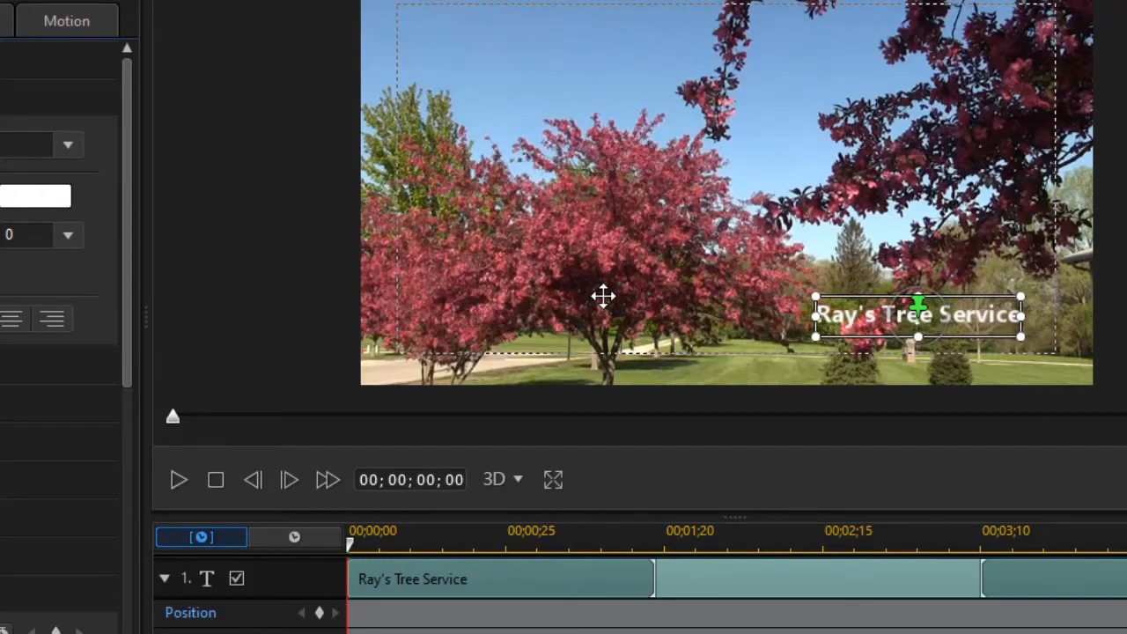
{"action": "key", "text": "Right"}
{"action": "key", "text": "Right"}
{"action": "key", "text": "Right"}
{"action": "key", "text": "Right"}
{"action": "key", "text": "Right"}
{"action": "key", "text": "Right"}
{"action": "key", "text": "Right"}
{"action": "key", "text": "Right"}
{"action": "key", "text": "Right"}
{"action": "key", "text": "Right"}
{"action": "key", "text": "Right"}
{"action": "key", "text": "Right"}
{"action": "key", "text": "Right"}
{"action": "key", "text": "Right"}
{"action": "key", "text": "Right"}
{"action": "key", "text": "Right"}
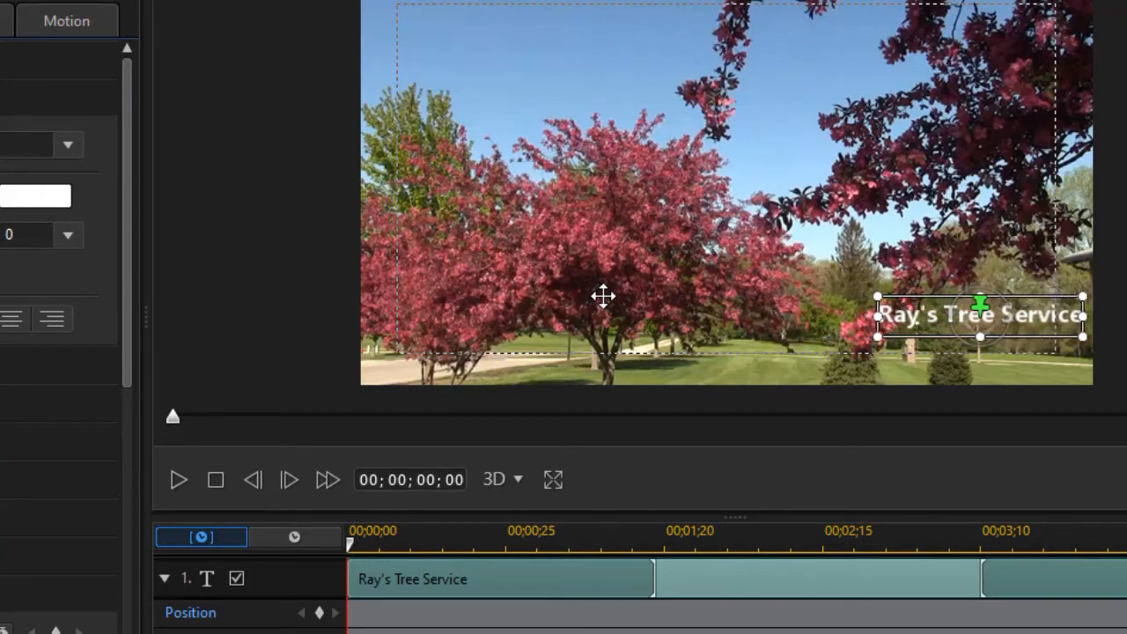
{"action": "key", "text": "Right"}
{"action": "key", "text": "Right"}
{"action": "key", "text": "Right"}
{"action": "key", "text": "Right"}
{"action": "key", "text": "Right"}
{"action": "key", "text": "Right"}
{"action": "key", "text": "Right"}
{"action": "key", "text": "Right"}
{"action": "key", "text": "Right"}
{"action": "key", "text": "Right"}
{"action": "key", "text": "Right"}
{"action": "key", "text": "Right"}
{"action": "key", "text": "Right"}
{"action": "key", "text": "Right"}
{"action": "key", "text": "Right"}
{"action": "key", "text": "Right"}
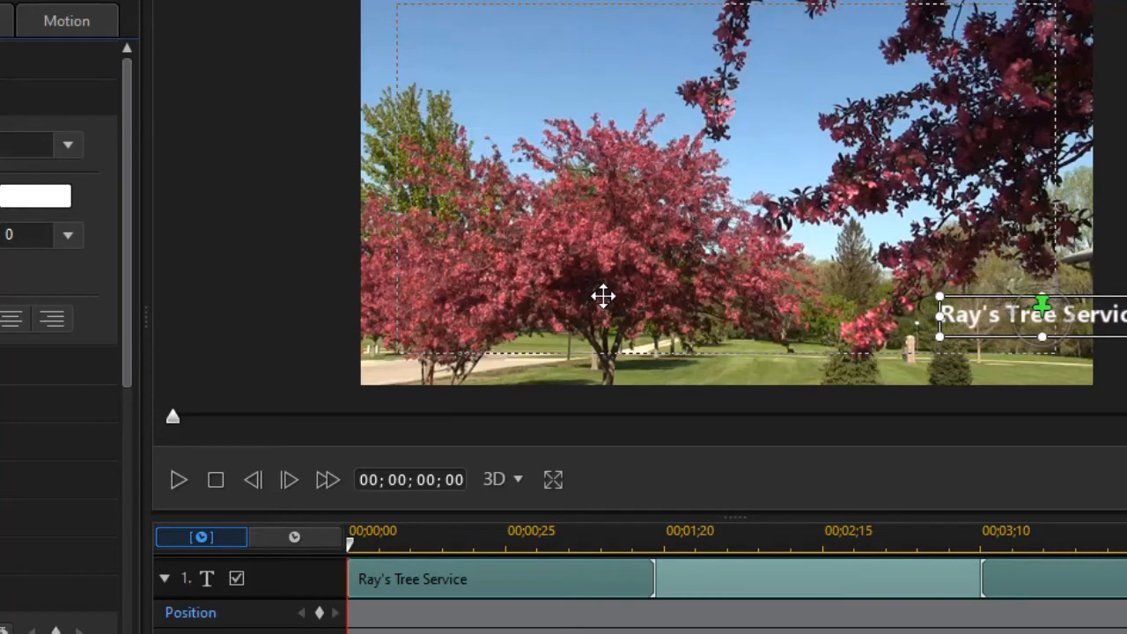
{"action": "key", "text": "Right"}
{"action": "key", "text": "Right"}
{"action": "key", "text": "Right"}
{"action": "key", "text": "Right"}
{"action": "key", "text": "Right"}
{"action": "key", "text": "Right"}
{"action": "key", "text": "Right"}
{"action": "key", "text": "Right"}
{"action": "key", "text": "Right"}
{"action": "key", "text": "Right"}
{"action": "key", "text": "Right"}
{"action": "key", "text": "Right"}
{"action": "key", "text": "Right"}
{"action": "key", "text": "Right"}
{"action": "key", "text": "Right"}
{"action": "key", "text": "Right"}
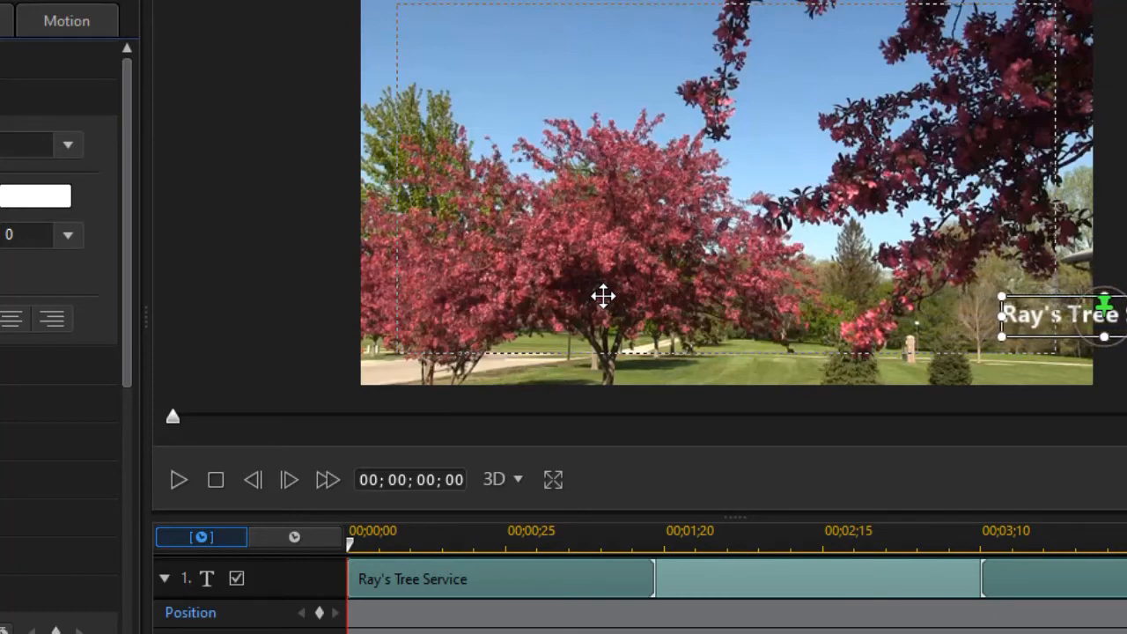
{"action": "key", "text": "Right"}
{"action": "key", "text": "Right"}
{"action": "key", "text": "Right"}
{"action": "key", "text": "Right"}
{"action": "key", "text": "Right"}
{"action": "key", "text": "Right"}
{"action": "key", "text": "Right"}
{"action": "key", "text": "Right"}
{"action": "key", "text": "Right"}
{"action": "key", "text": "Right"}
{"action": "key", "text": "Right"}
{"action": "key", "text": "Right"}
{"action": "key", "text": "Right"}
{"action": "key", "text": "Right"}
{"action": "key", "text": "Right"}
{"action": "key", "text": "Right"}
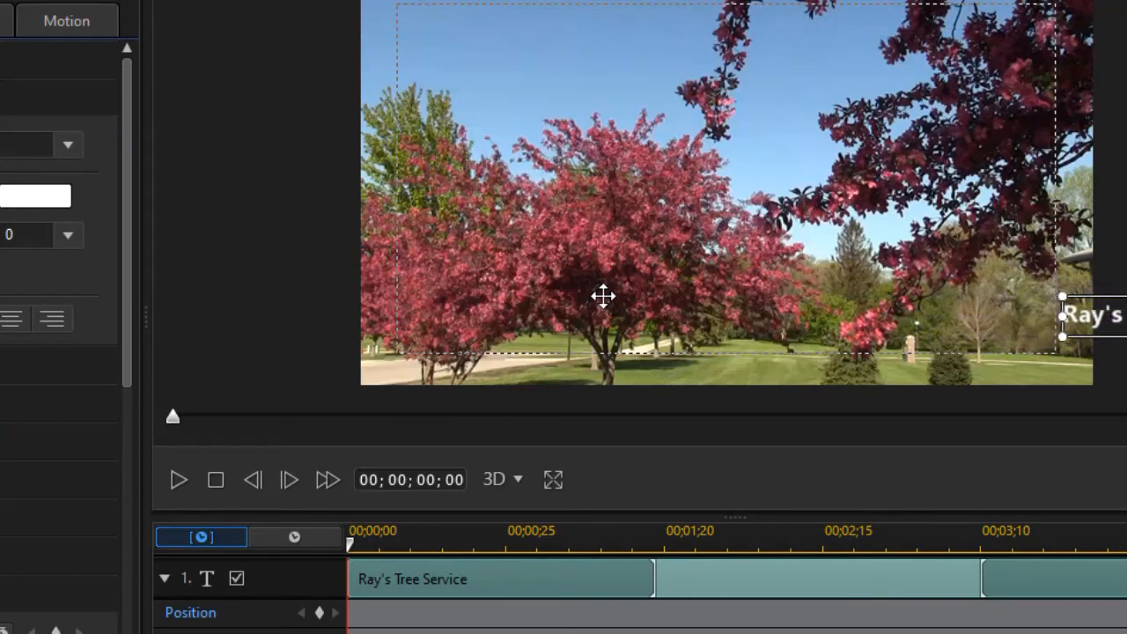
{"action": "key", "text": "Right"}
{"action": "key", "text": "Right"}
{"action": "key", "text": "Right"}
{"action": "key", "text": "Right"}
{"action": "key", "text": "Right"}
{"action": "key", "text": "Right"}
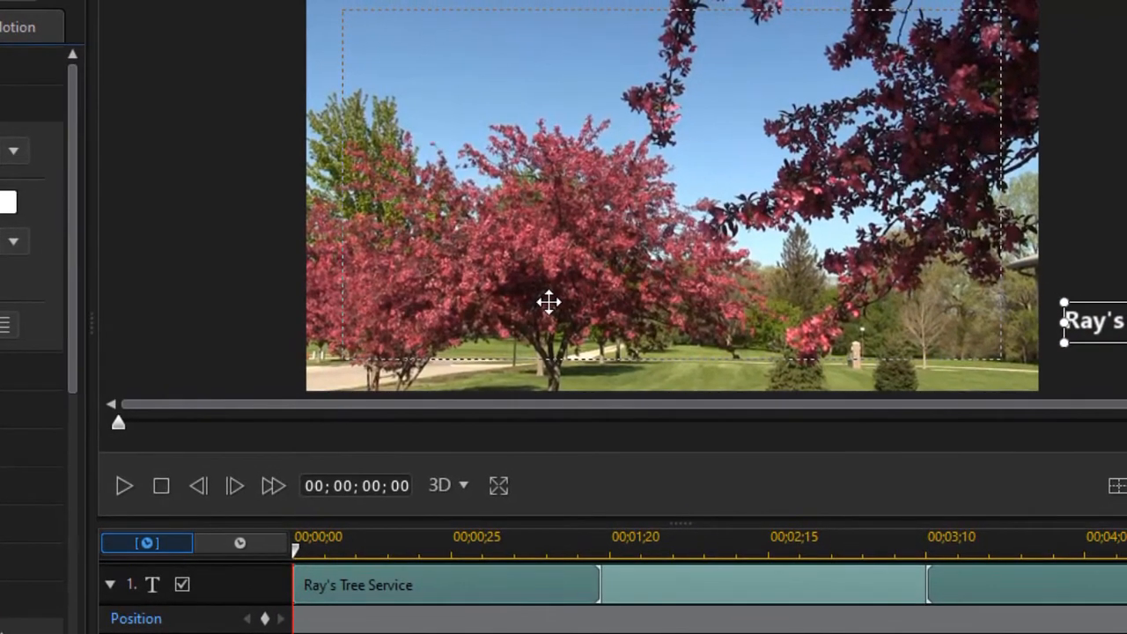
{"action": "key", "text": "Right"}
{"action": "key", "text": "Right"}
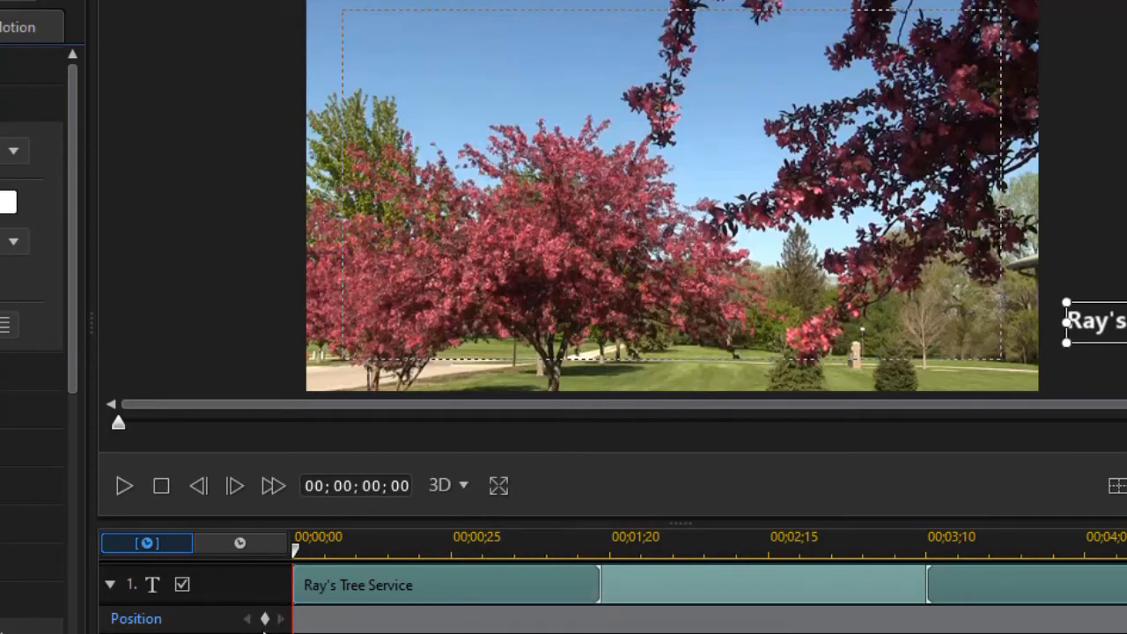
{"action": "left_click", "coordinate": [265, 619]}
- At 00;00;03;00, add a position keyframe and move the title onto the purple bar at about X 0.254, Y 0.828
{"action": "left_click", "coordinate": [301, 552]}
{"action": "left_click_drag", "start_coordinate": [301, 564], "coordinate": [953, 589]}
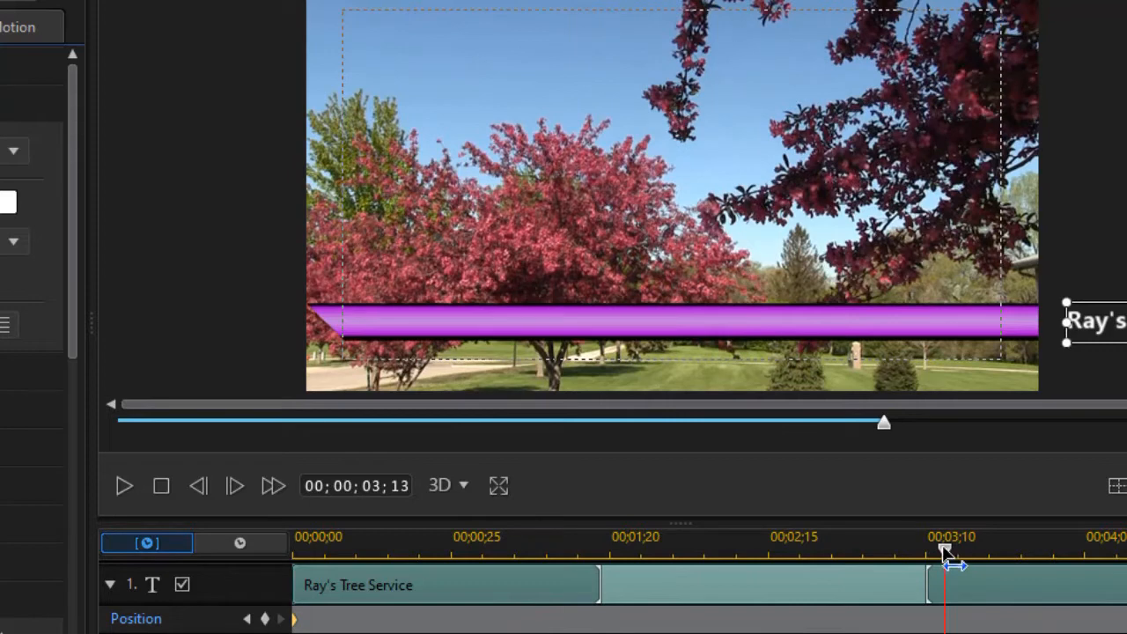
{"action": "left_click_drag", "start_coordinate": [945, 551], "coordinate": [862, 564]}
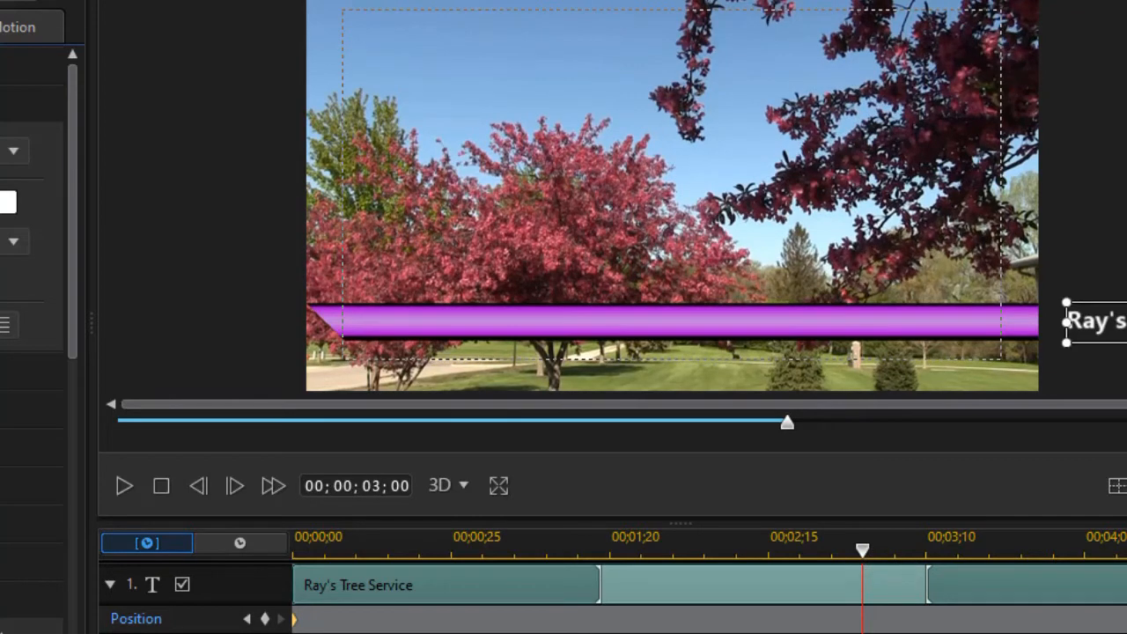
{"action": "left_click", "coordinate": [264, 620]}
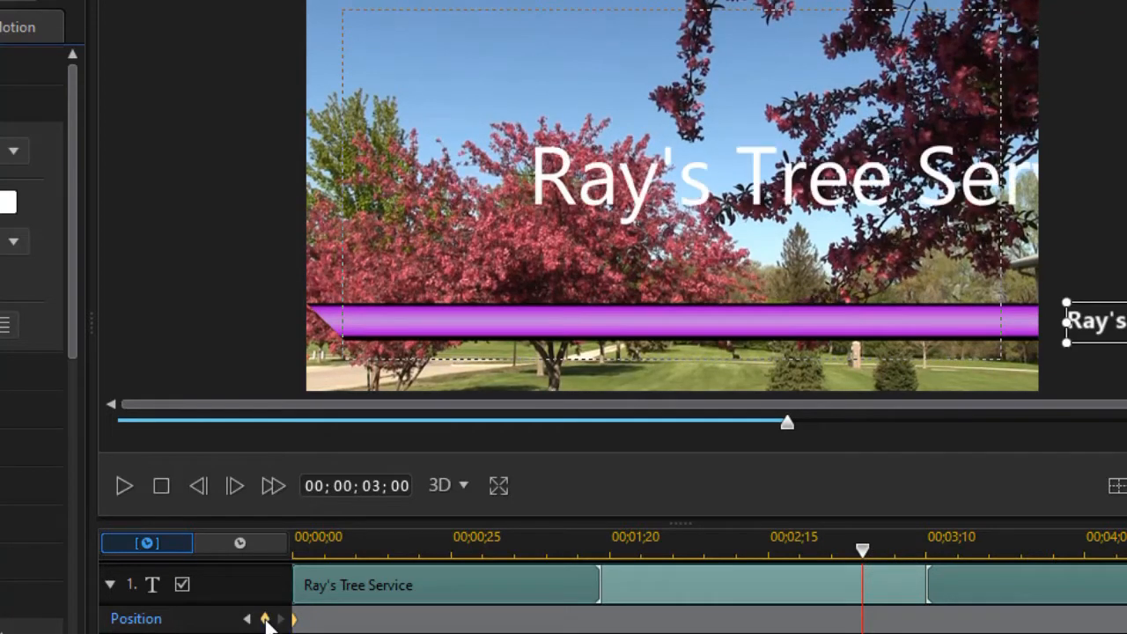
{"action": "left_click", "coordinate": [266, 619]}
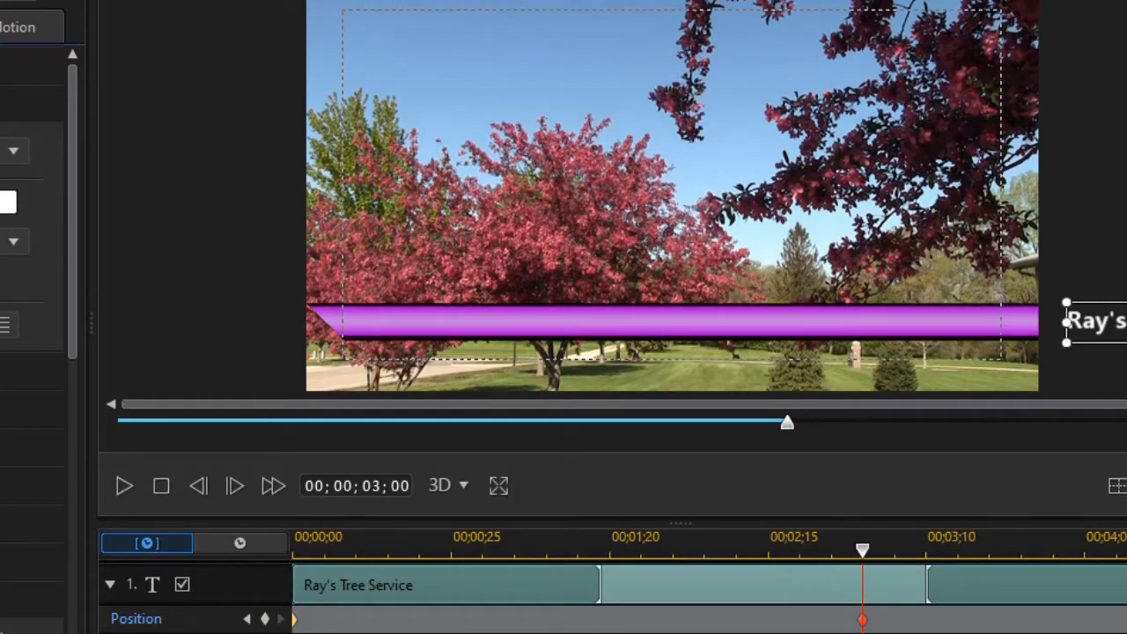
{"action": "left_click_drag", "start_coordinate": [73, 286], "coordinate": [72, 476]}
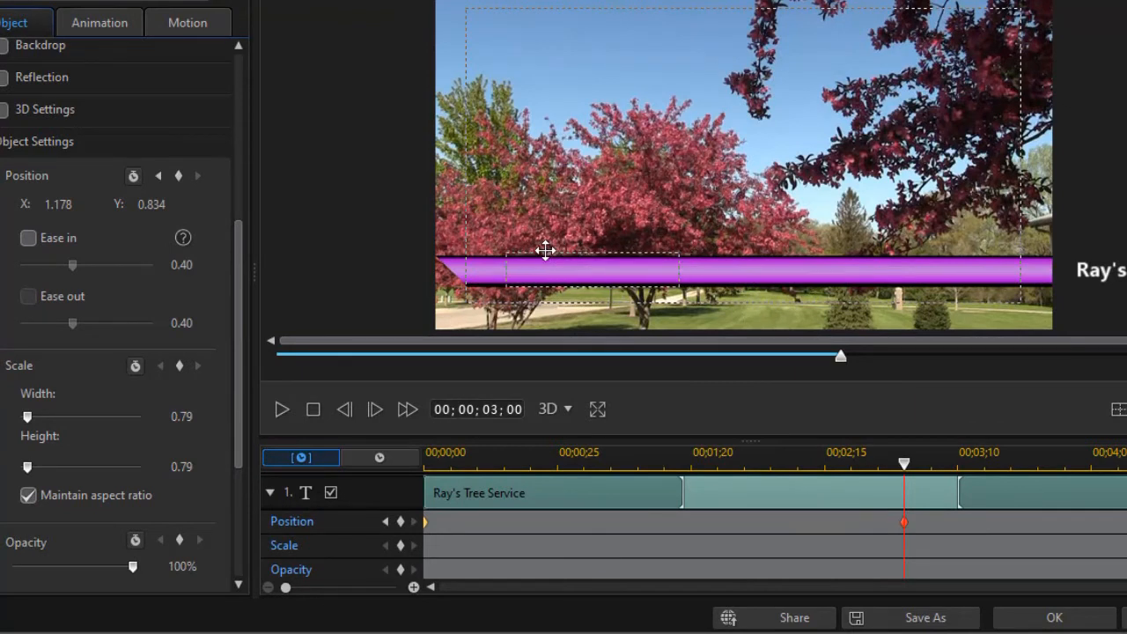
{"action": "left_click_drag", "start_coordinate": [545, 250], "coordinate": [565, 248]}
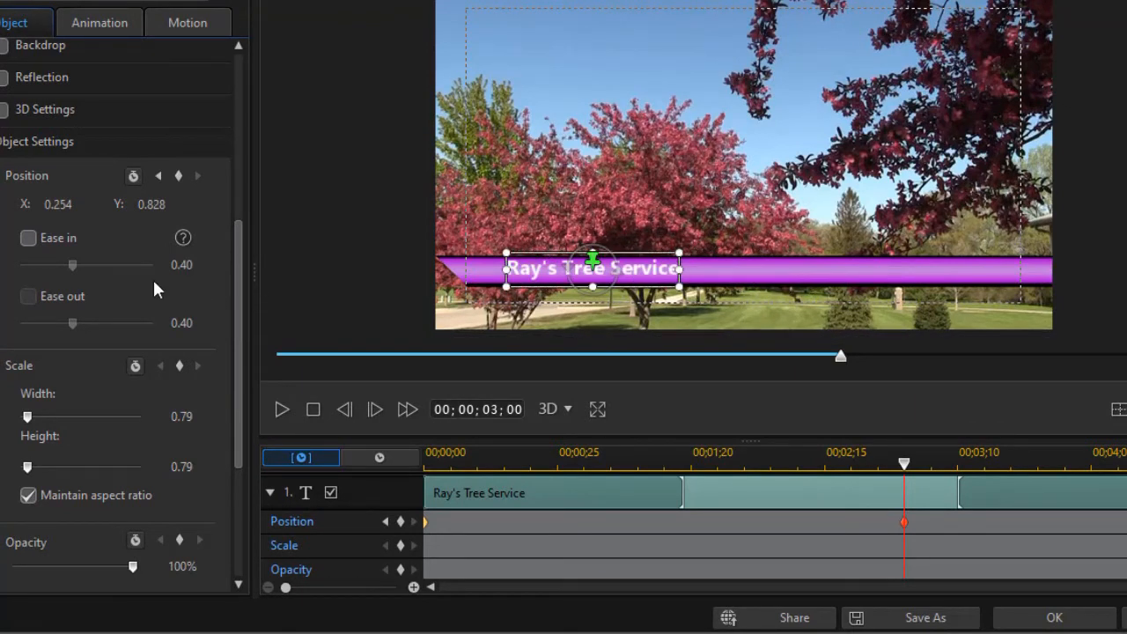
- Set the title's Y position at the 00;00;03;00 keyframe to 0.834, matching the first keyframe, and return to the start
{"action": "left_click", "coordinate": [386, 521]}
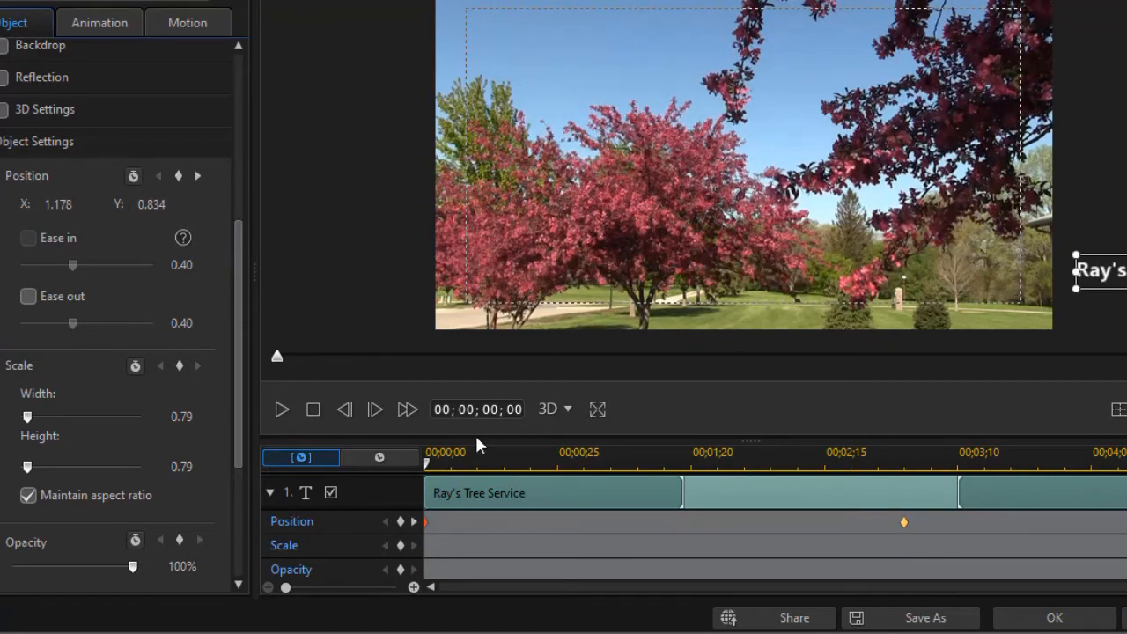
{"action": "left_click", "coordinate": [415, 521]}
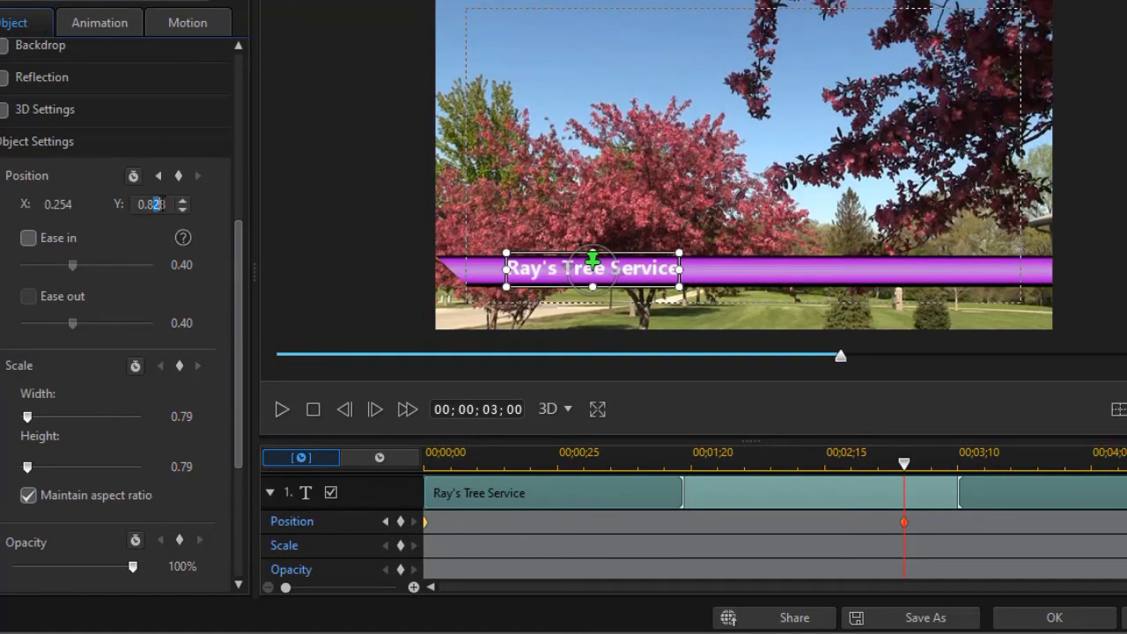
{"action": "type", "text": "34"}
{"action": "key", "text": "Return"}
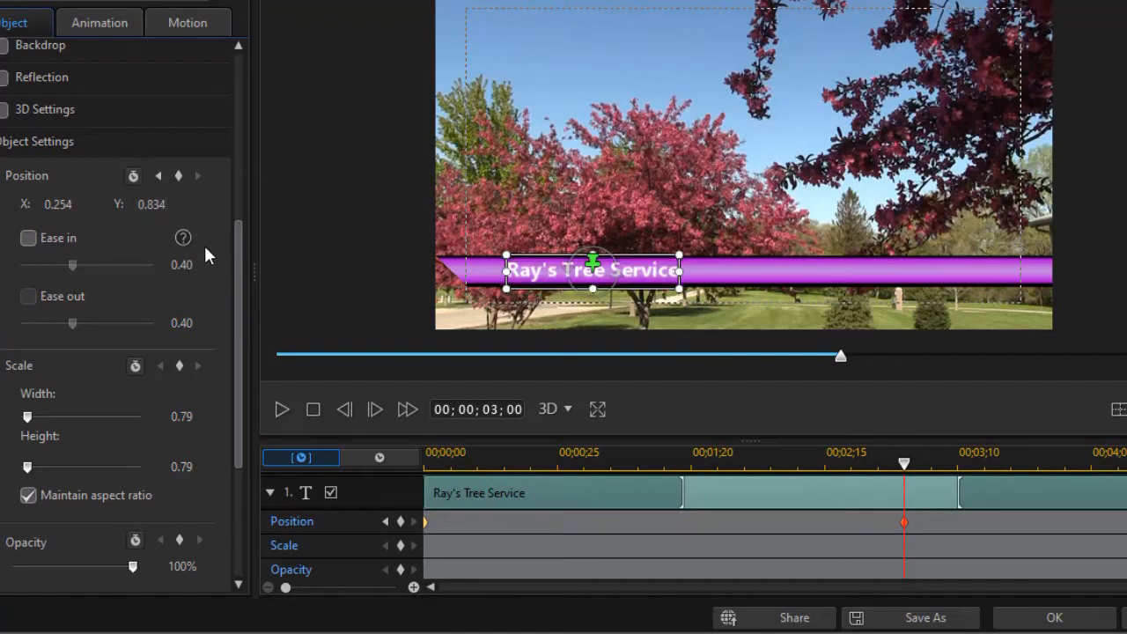
{"action": "left_click", "coordinate": [314, 409]}
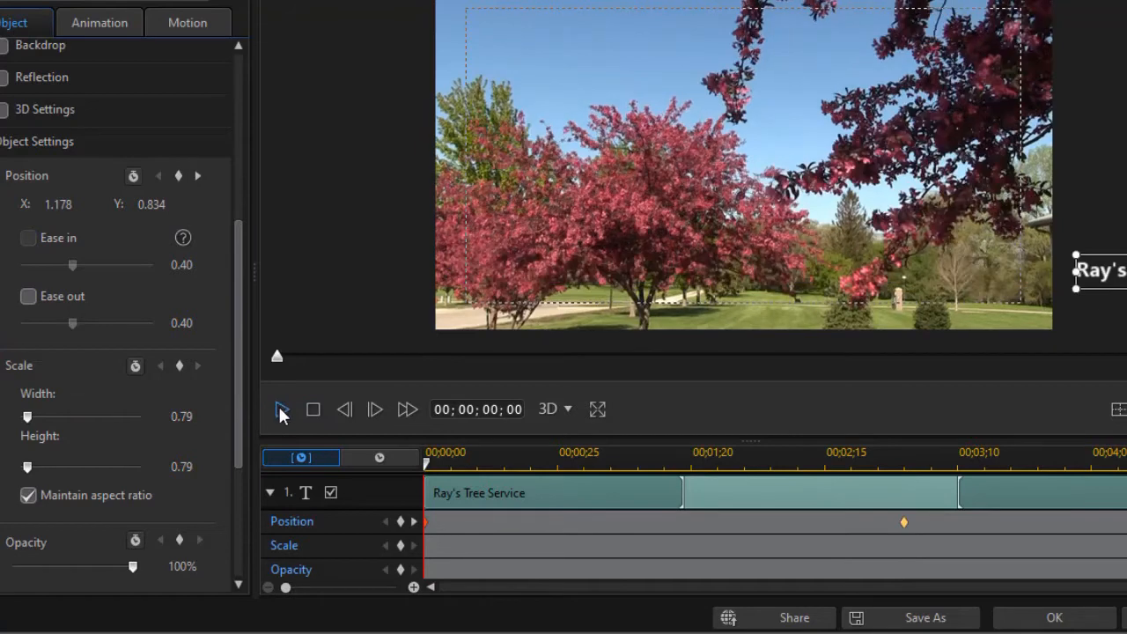
- Preview the title animation, save it as a custom template named Customer, and apply the title to the timeline
{"action": "left_click", "coordinate": [281, 409]}
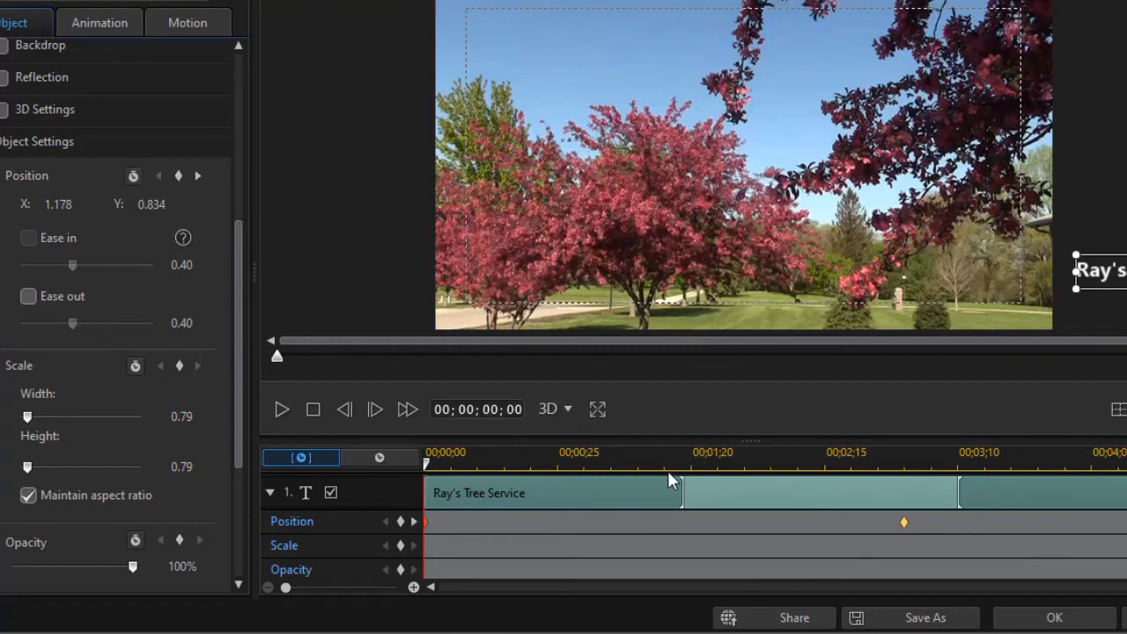
{"action": "left_click", "coordinate": [939, 620]}
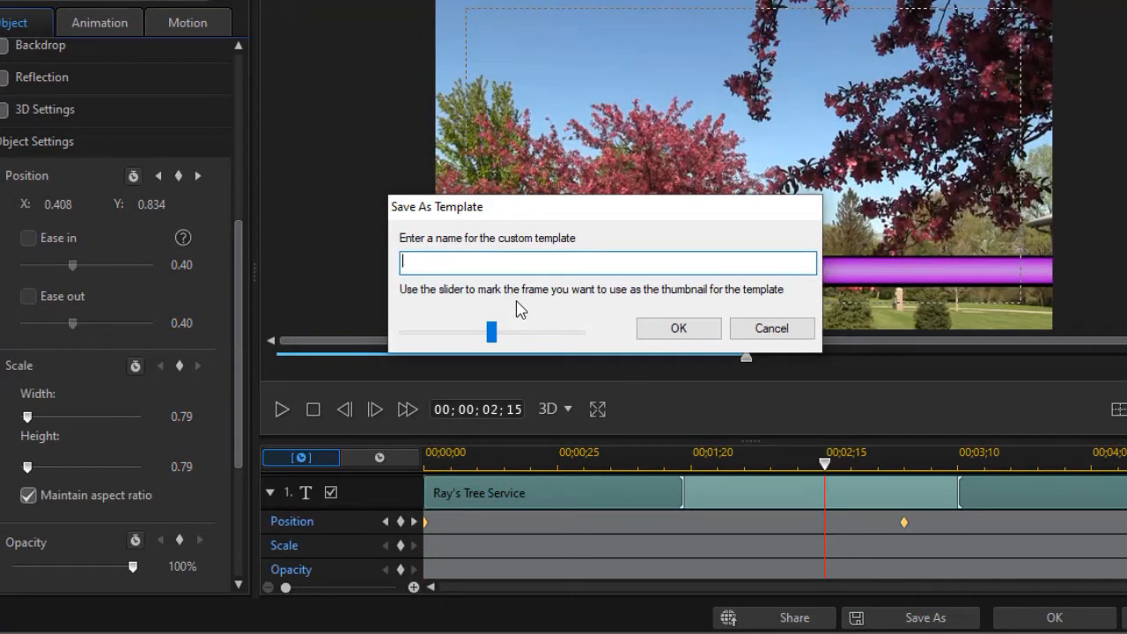
{"action": "type", "text": "Customer"}
{"action": "left_click", "coordinate": [680, 328]}
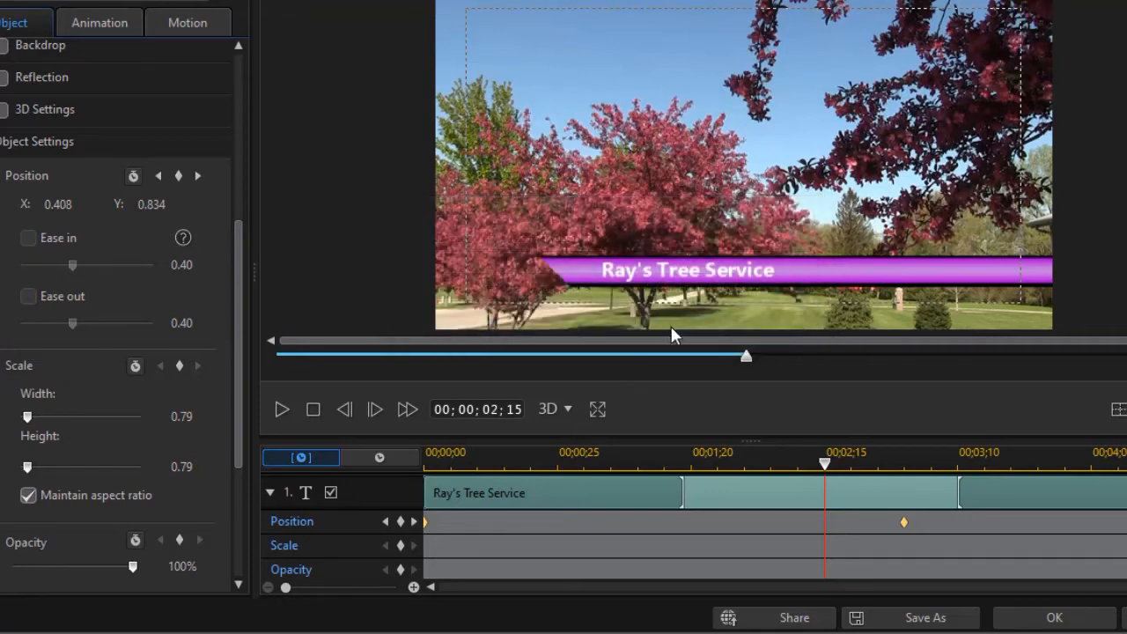
{"action": "left_click", "coordinate": [1074, 611]}
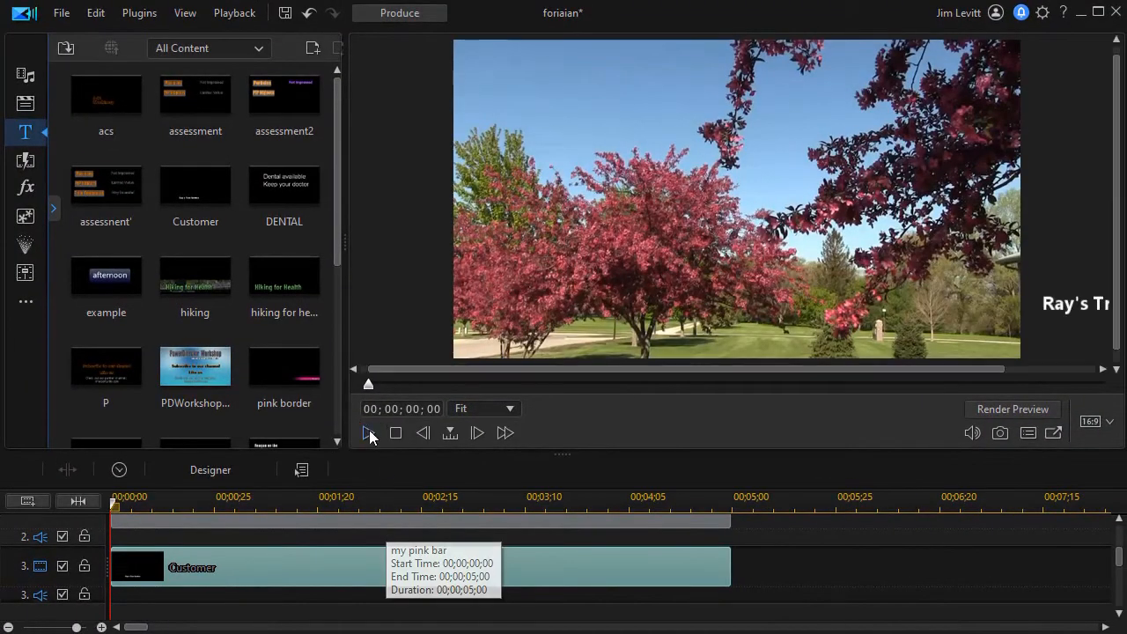
- Play back the lower third over the trees footage from the start of the timeline
{"action": "left_click", "coordinate": [368, 433]}
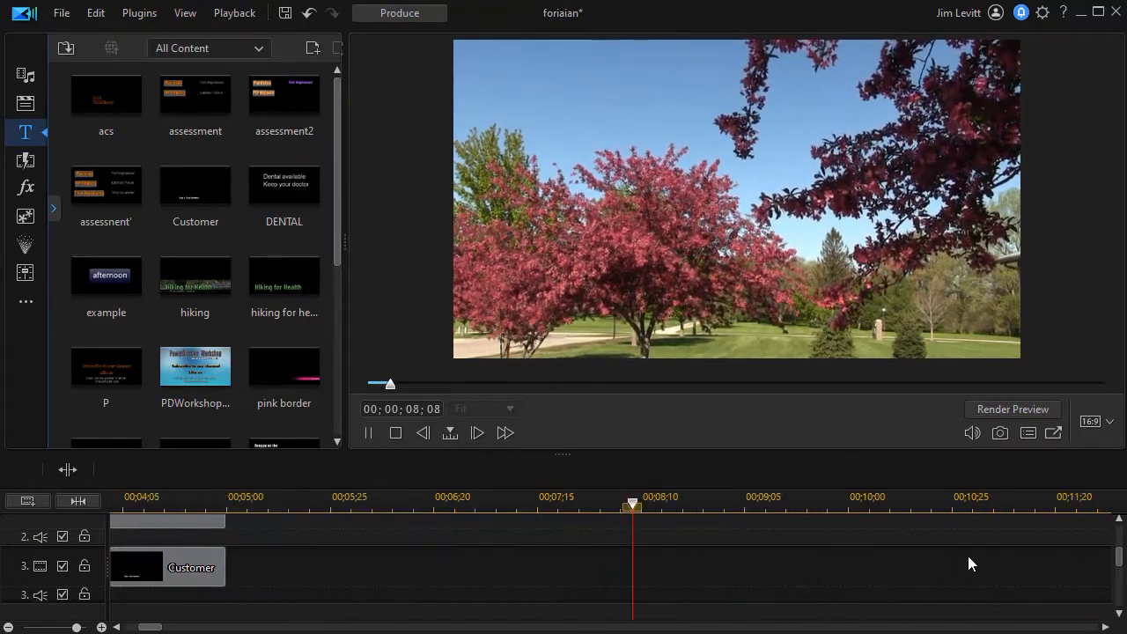
{"action": "left_click_drag", "start_coordinate": [1118, 549], "coordinate": [1116, 539]}
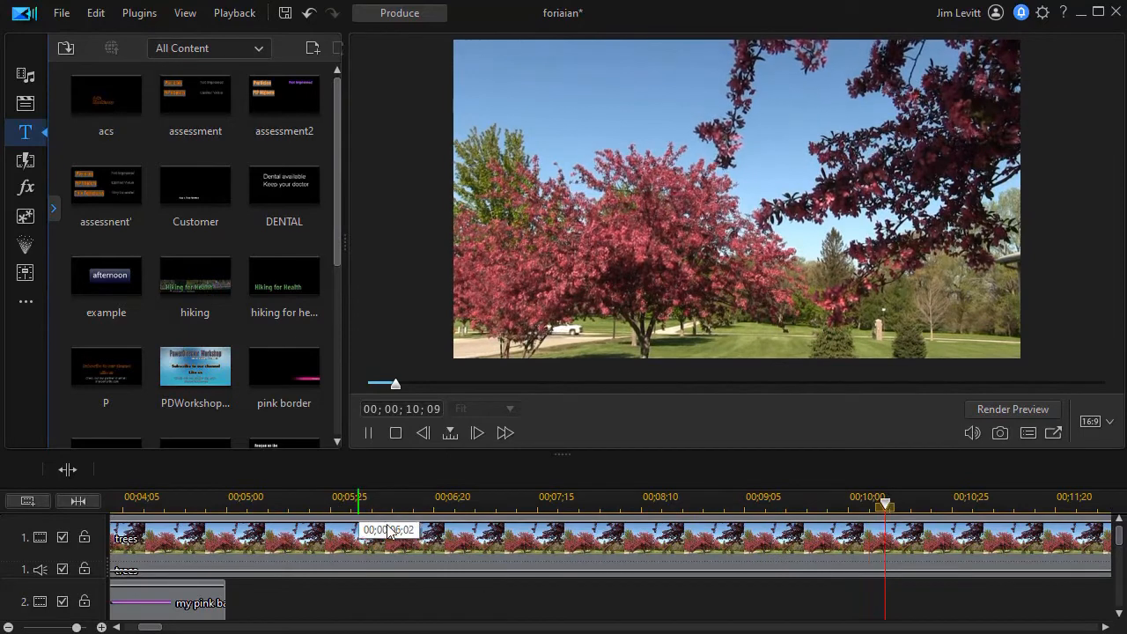
{"action": "key", "text": "space"}
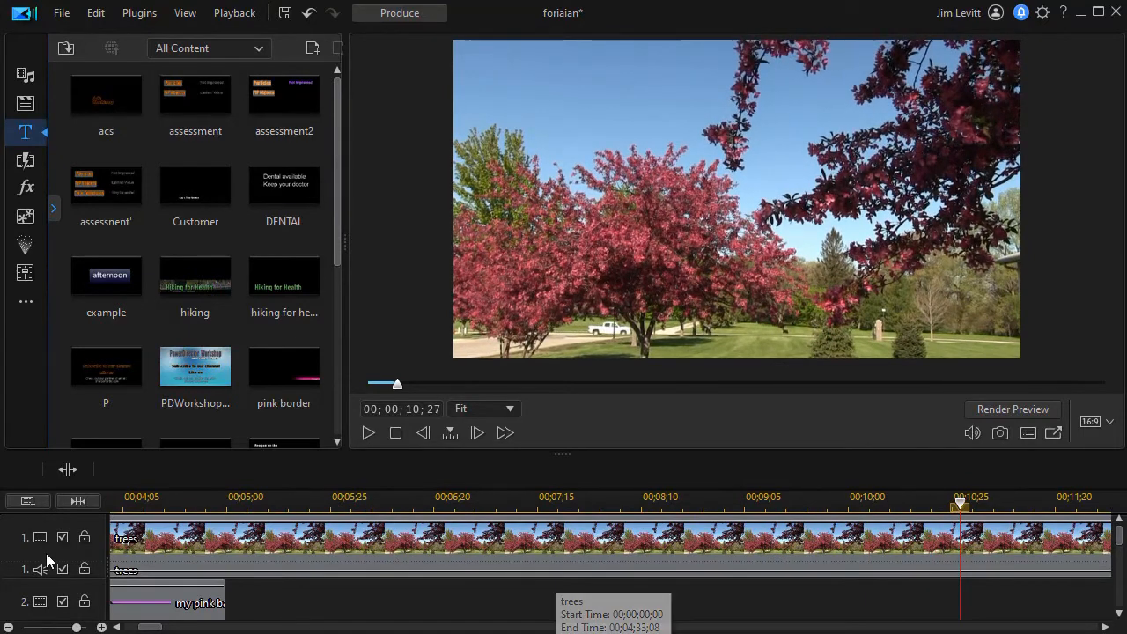
- Replace the trees clip on track 1 with the 1806169_desertSerenity_HD_Footage clip
{"action": "left_click", "coordinate": [360, 539]}
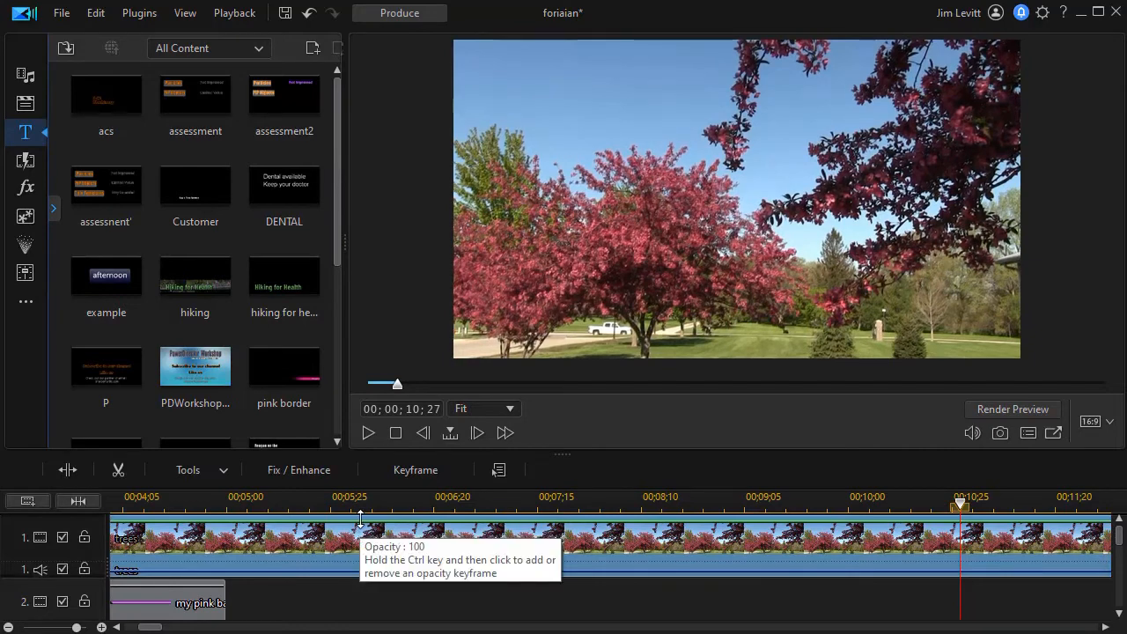
{"action": "key", "text": "Delete"}
{"action": "left_click", "coordinate": [26, 76]}
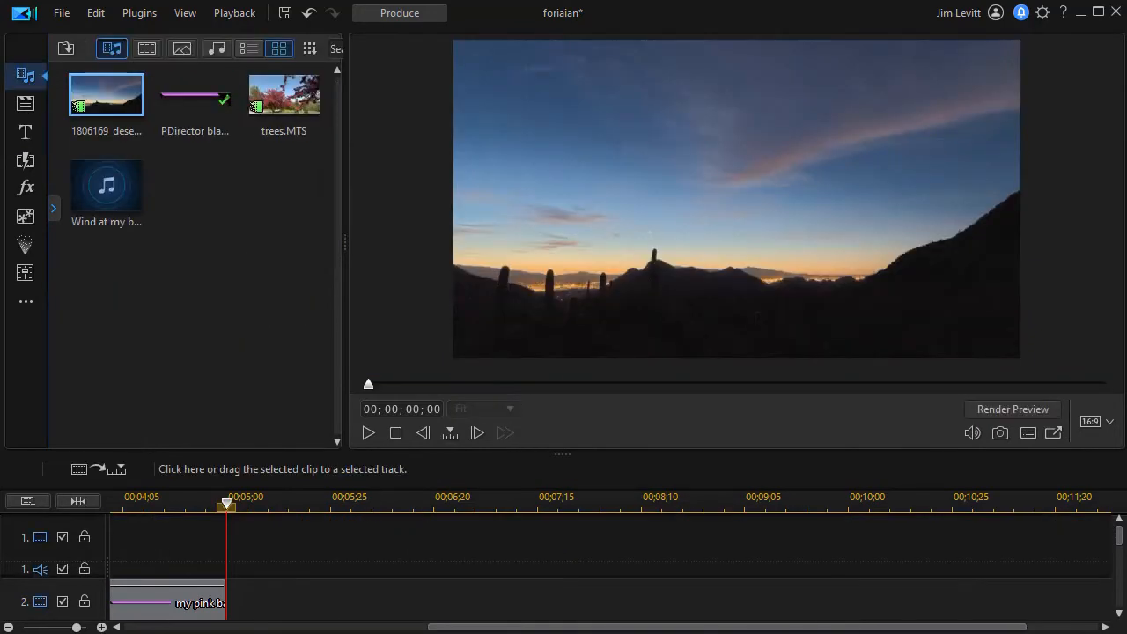
{"action": "left_click_drag", "start_coordinate": [111, 100], "coordinate": [232, 563]}
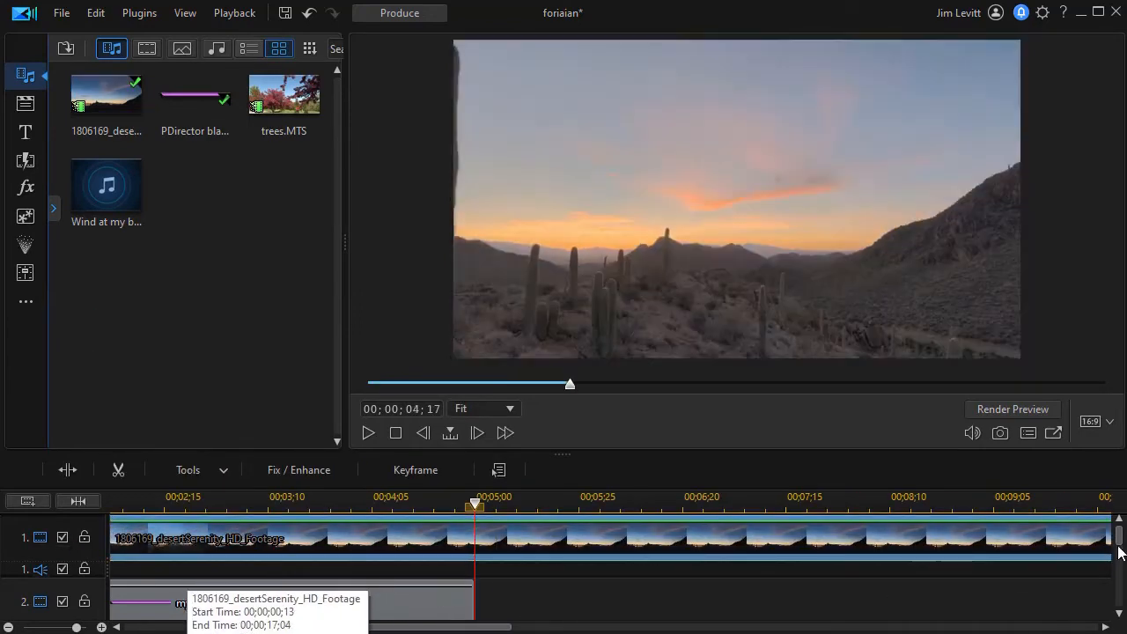
- Remove the old pink bar and title clips from tracks 2 and 3
{"action": "mouse_move", "coordinate": [1120, 553]}
{"action": "left_mouse_down"}
{"action": "mouse_move", "coordinate": [1120, 582]}
{"action": "mouse_move", "coordinate": [1119, 545]}
{"action": "left_mouse_up"}
{"action": "left_click", "coordinate": [372, 558]}
{"action": "key", "text": "Delete"}
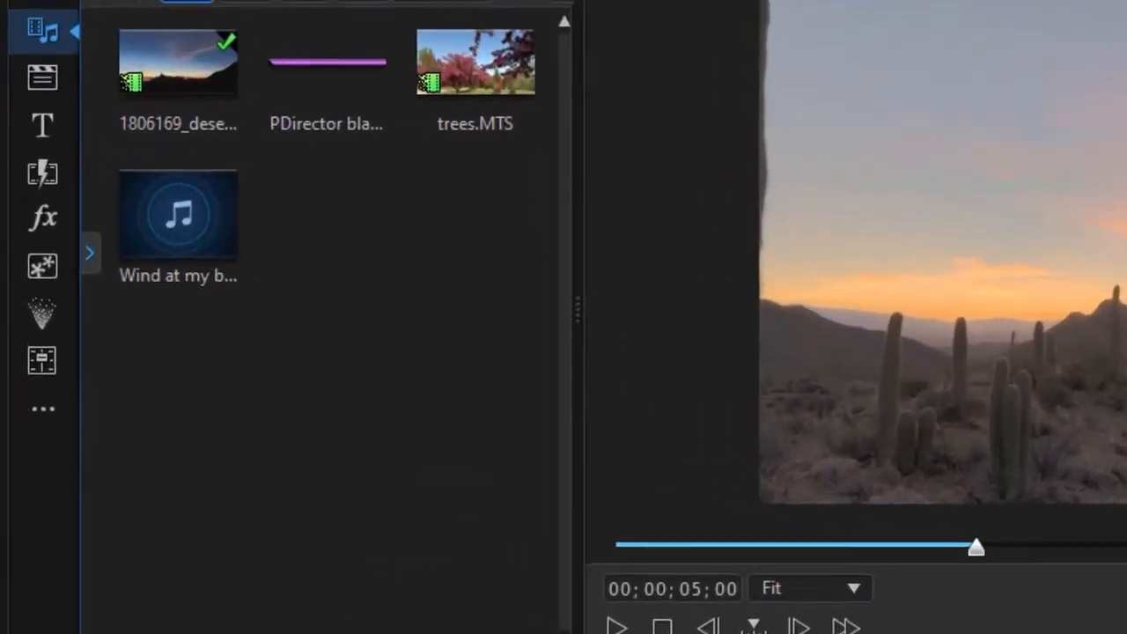
- Add the custom overlay "my pink bar" to track 2, starting at 00;00;00;00
{"action": "left_click", "coordinate": [119, 203]}
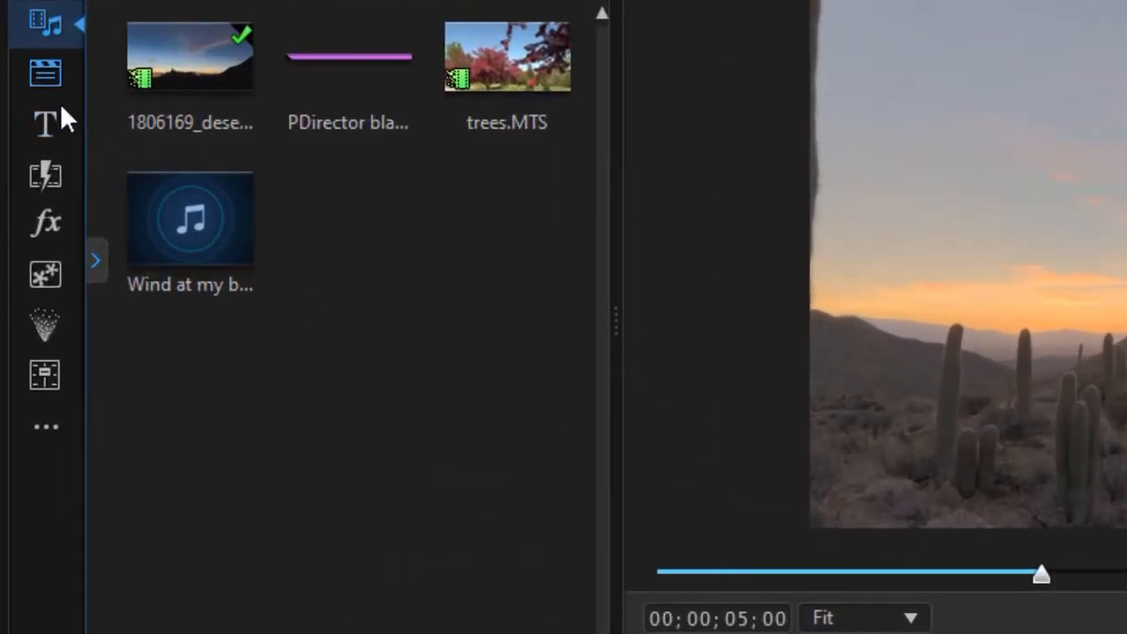
{"action": "left_click", "coordinate": [48, 277]}
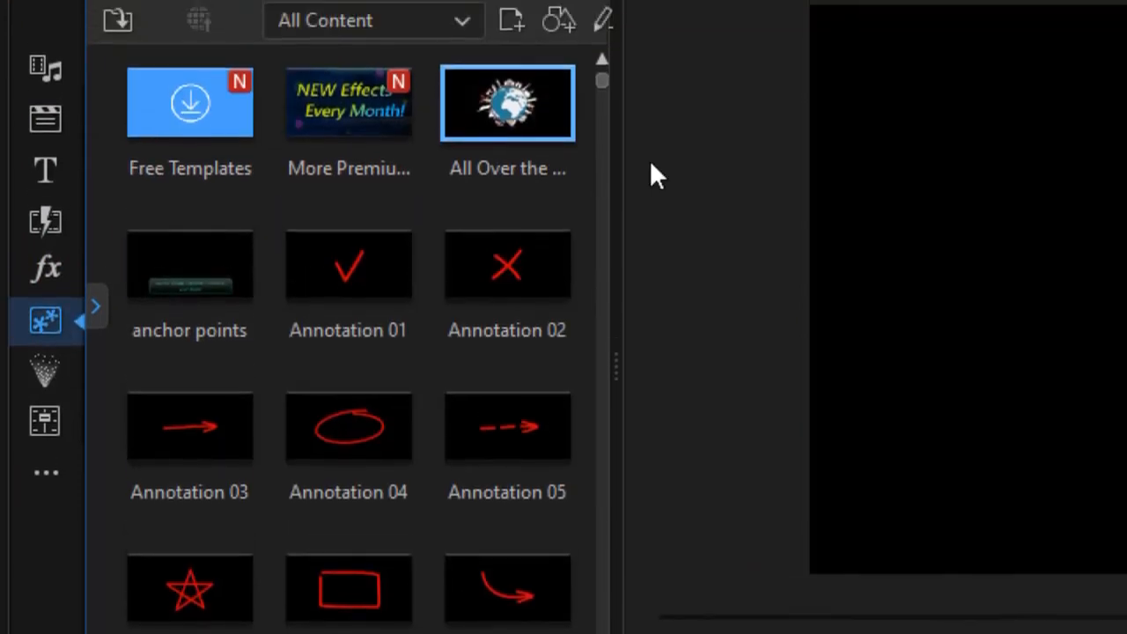
{"action": "left_click", "coordinate": [461, 21]}
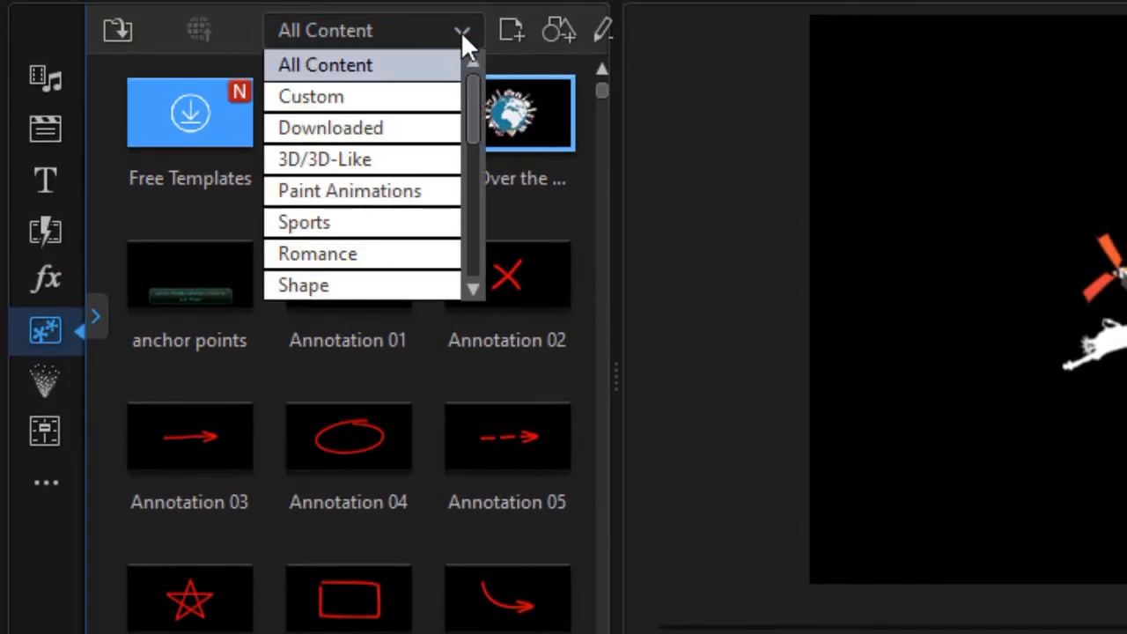
{"action": "left_click", "coordinate": [404, 99]}
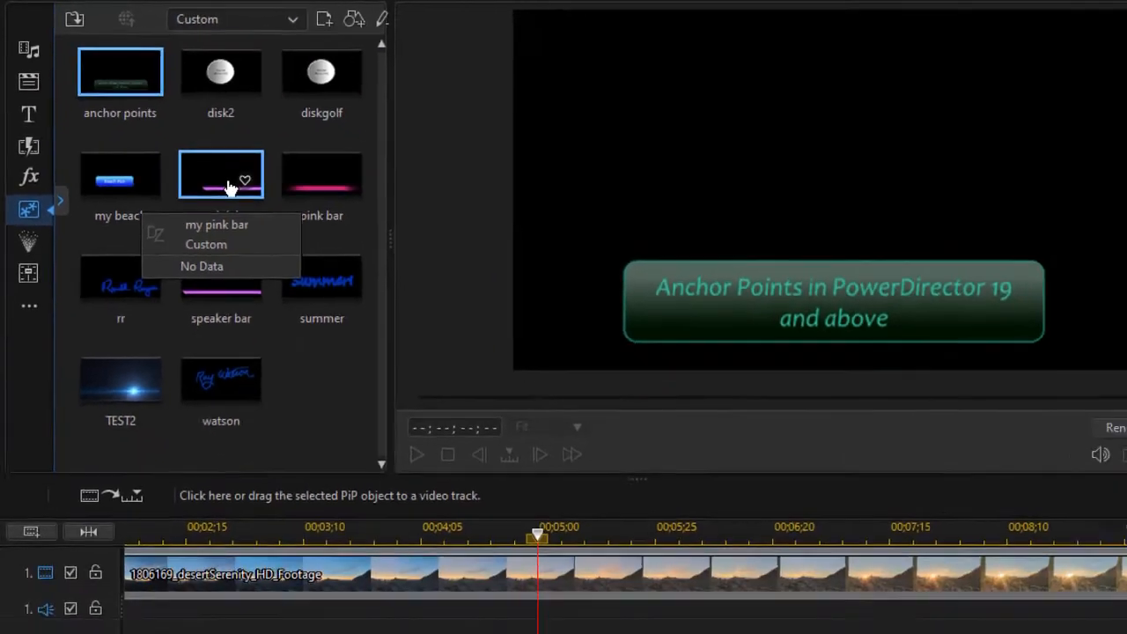
{"action": "left_click_drag", "start_coordinate": [368, 297], "coordinate": [246, 633]}
{"action": "left_click_drag", "start_coordinate": [145, 586], "coordinate": [19, 594]}
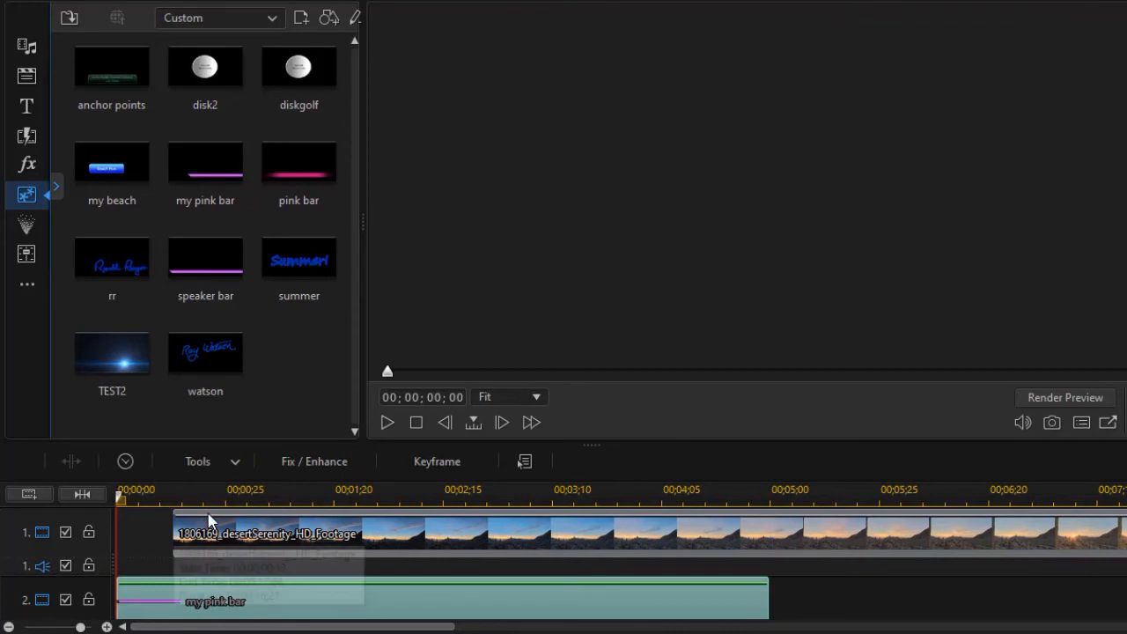
- Add the custom title template Customer to track 3 at 00;00;00;00 and play back the lower third over the desert footage
{"action": "left_click", "coordinate": [176, 532]}
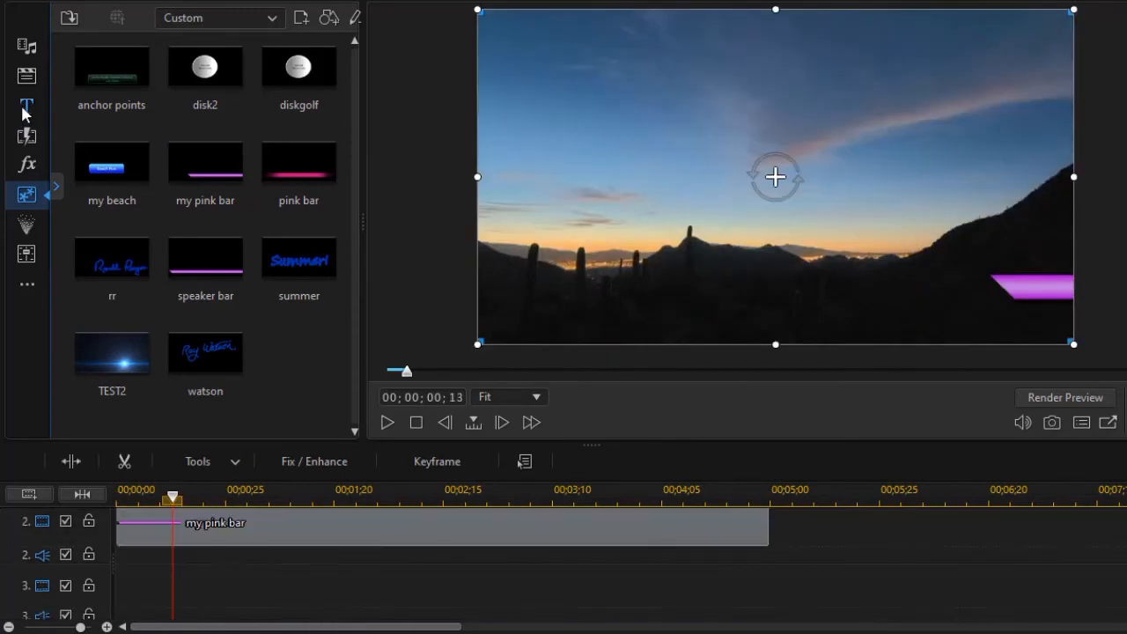
{"action": "left_click", "coordinate": [25, 108]}
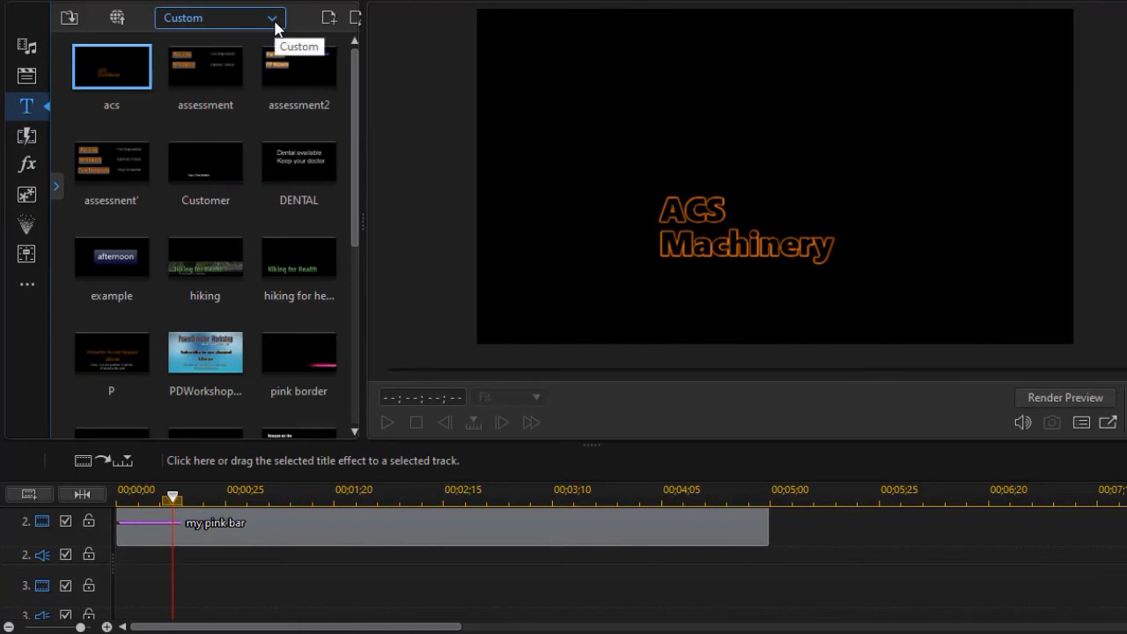
{"action": "scroll", "coordinate": [354, 209], "scroll_direction": "down", "scroll_amount": 1}
{"action": "left_click", "coordinate": [191, 151]}
{"action": "left_click_drag", "start_coordinate": [191, 151], "coordinate": [131, 596]}
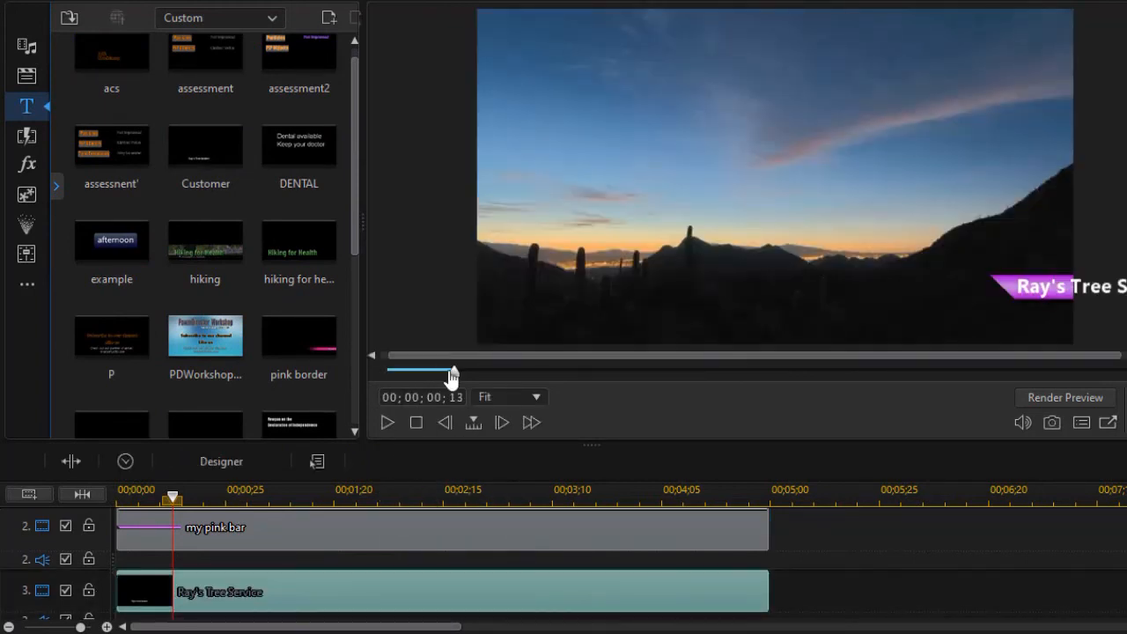
{"action": "left_click", "coordinate": [388, 426]}
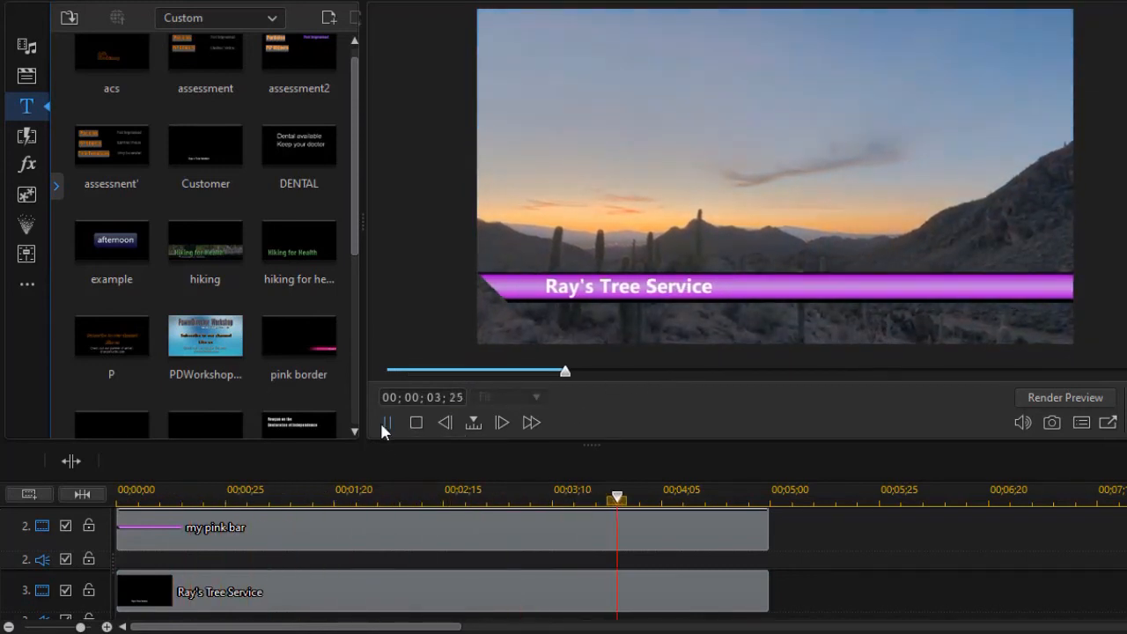
{"action": "left_click", "coordinate": [385, 422]}
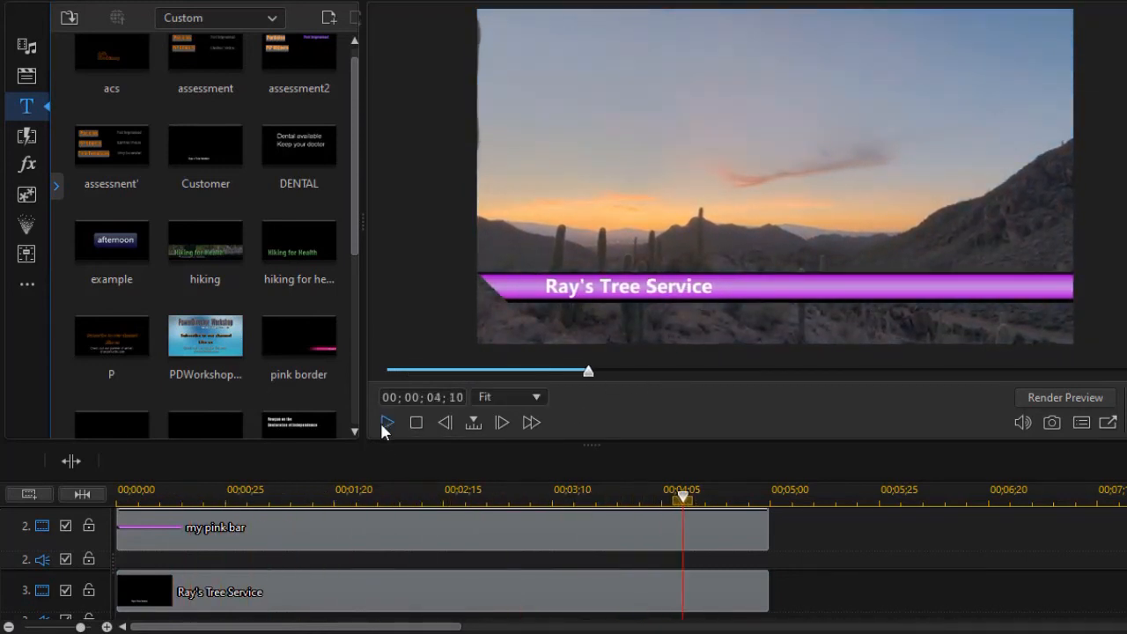
- Open the Ray's Tree Service title on track 3 for editing and replace its text with "Desert Water C"
{"action": "left_click", "coordinate": [344, 592]}
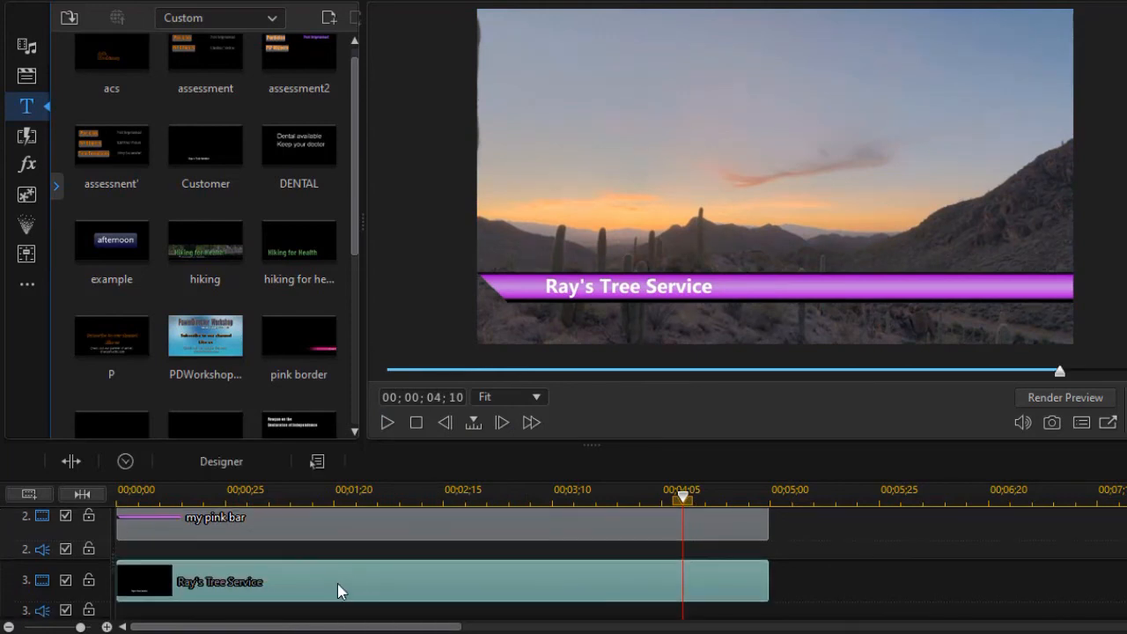
{"action": "double_click", "coordinate": [339, 579]}
{"action": "double_click", "coordinate": [513, 316]}
{"action": "type", "text": "Desert Water Cp"}
{"action": "key", "text": "BackSpace"}
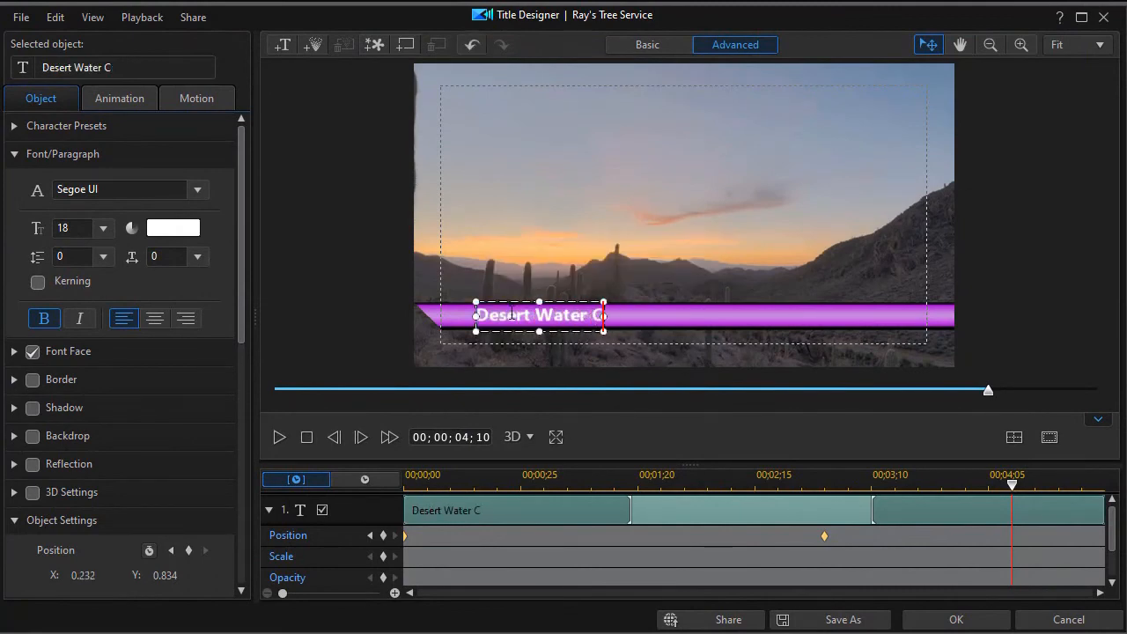